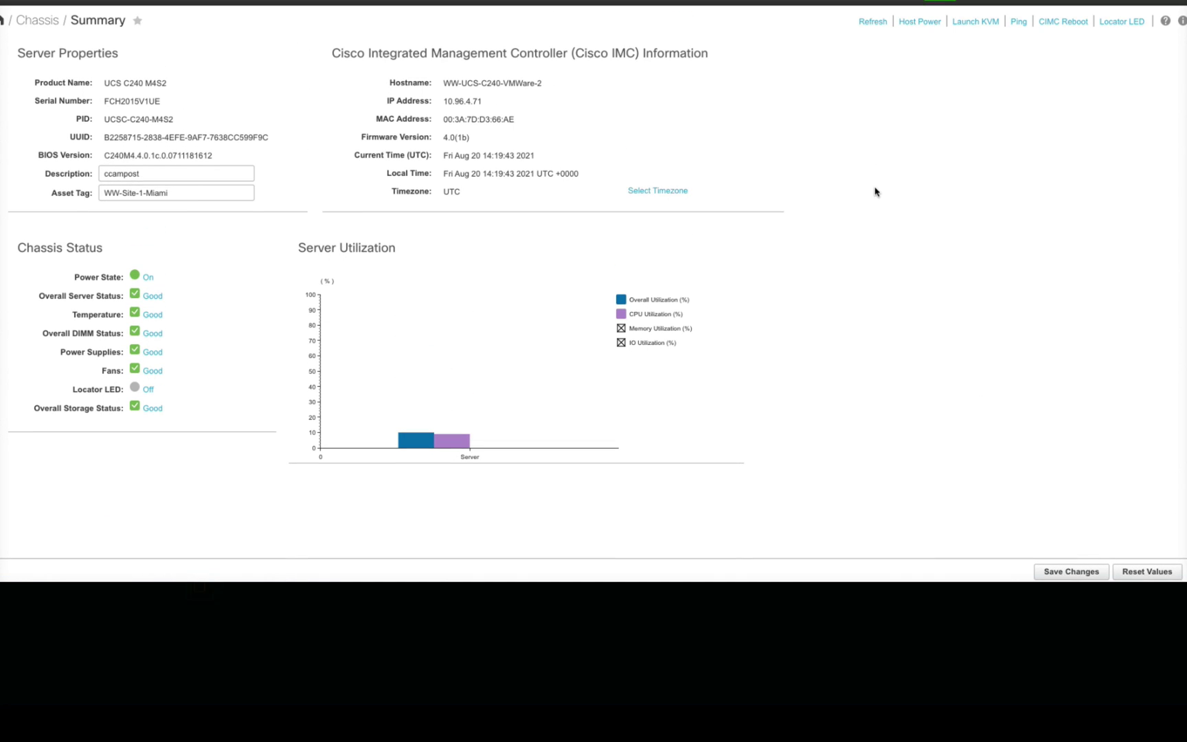
Open the MLOM adapter card's General properties under Networking to check FIP mode and LLDP
{"action": "left_click", "coordinate": [9, 13]}
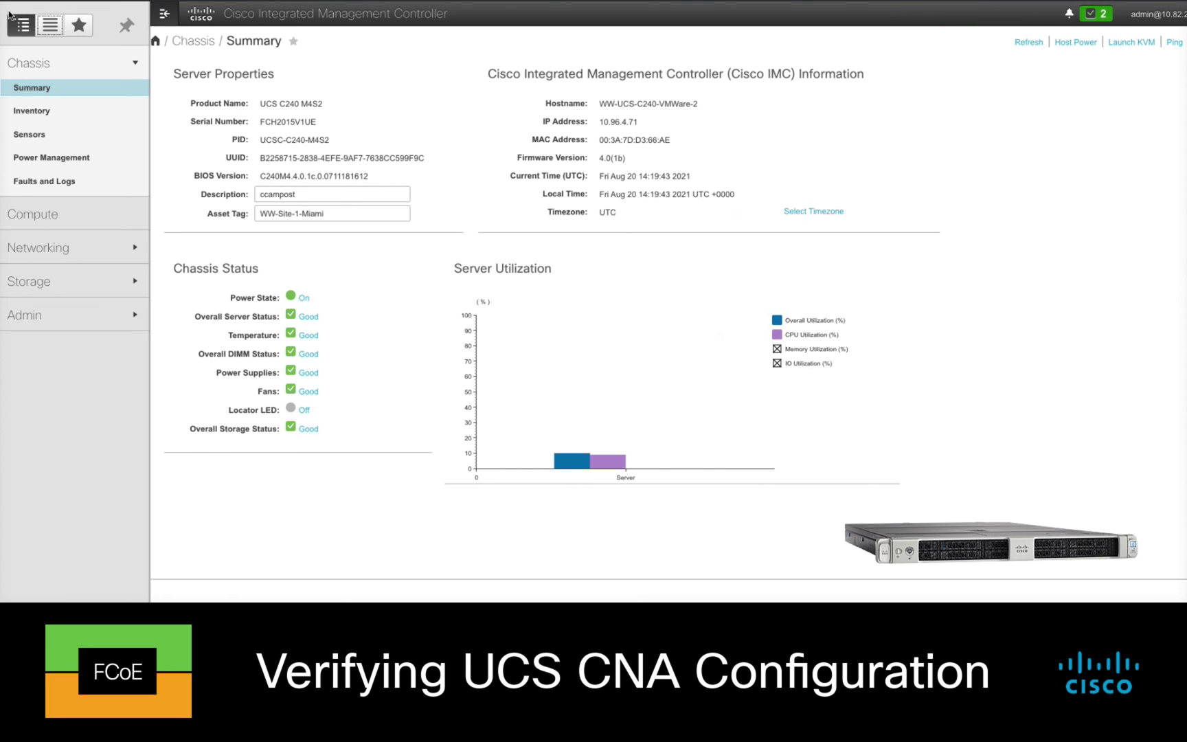
{"action": "left_click", "coordinate": [127, 255]}
{"action": "left_click", "coordinate": [94, 158]}
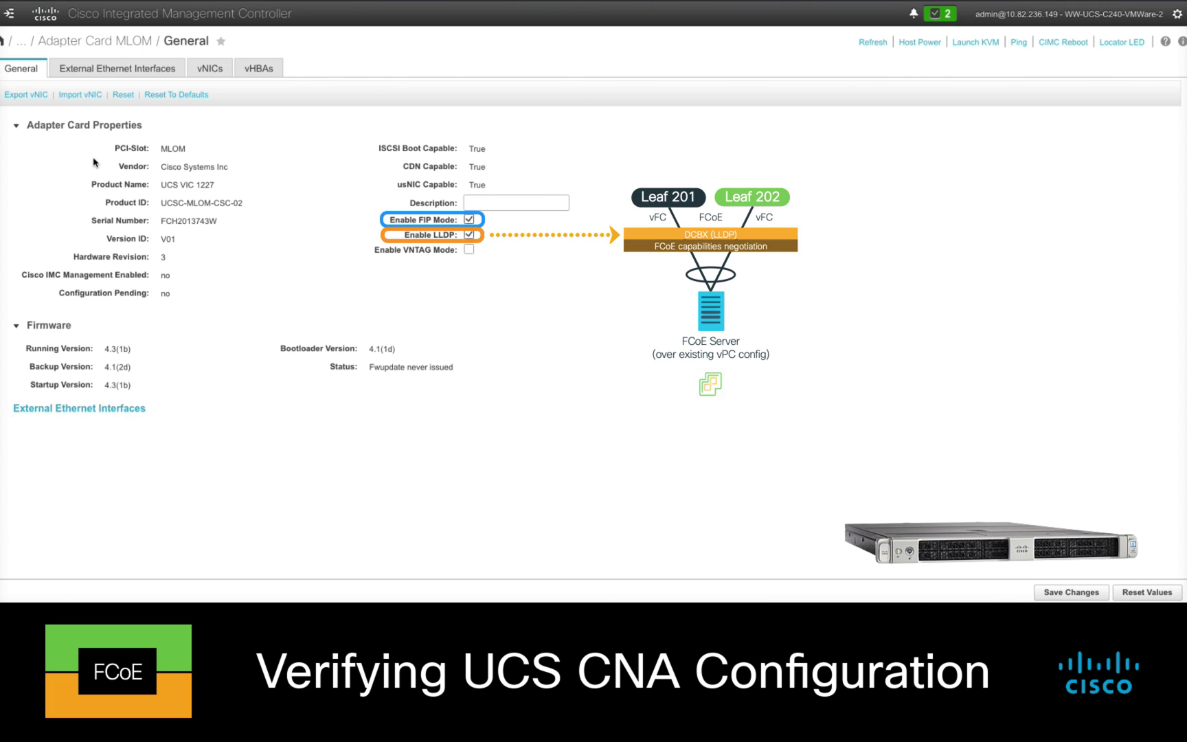
View the adapter's eth0 and eth1 vNICs and open eth0's properties
{"action": "left_click", "coordinate": [210, 68]}
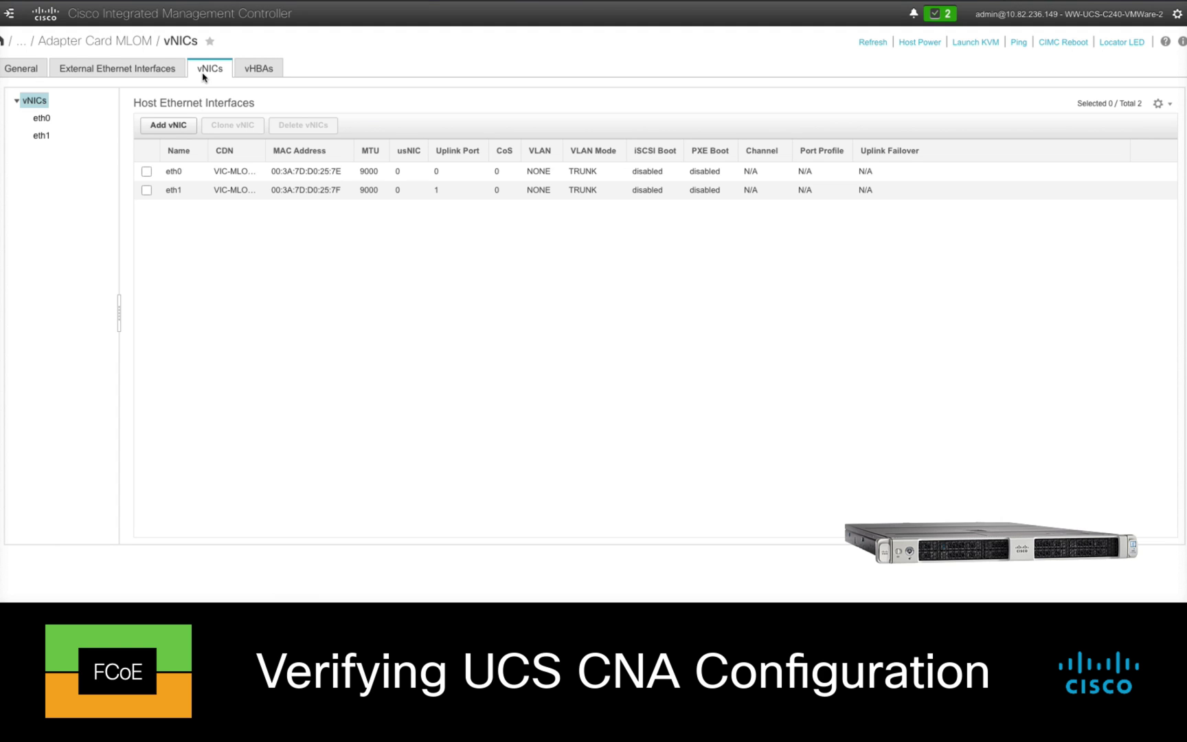
{"action": "left_click", "coordinate": [41, 118]}
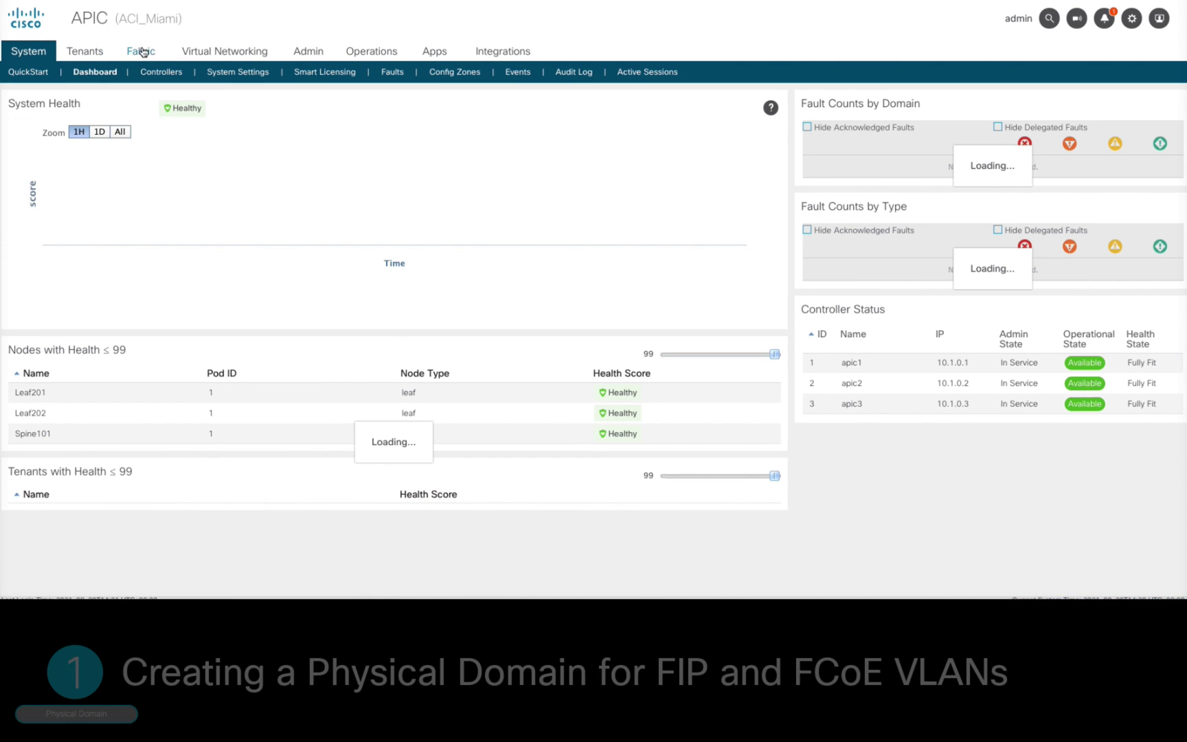
Start a new physical domain named FCoE_FIP under Fabric Access Policies
{"action": "left_click", "coordinate": [142, 52]}
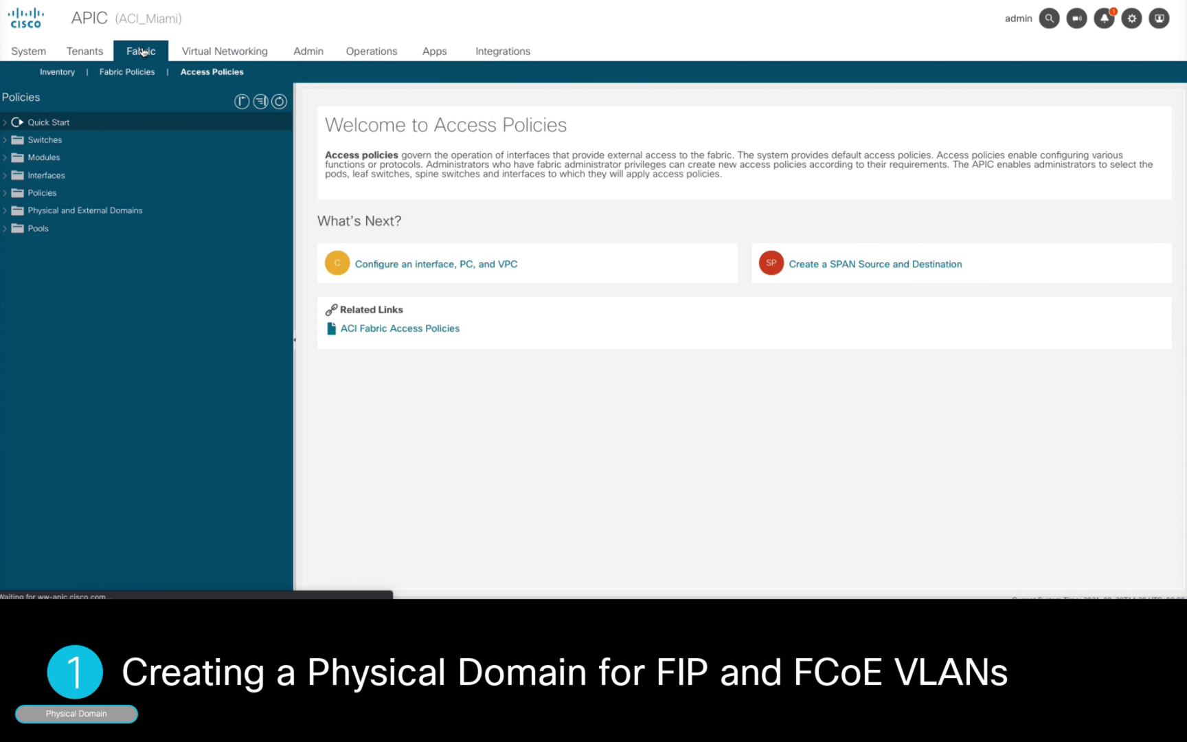
{"action": "left_click", "coordinate": [5, 210]}
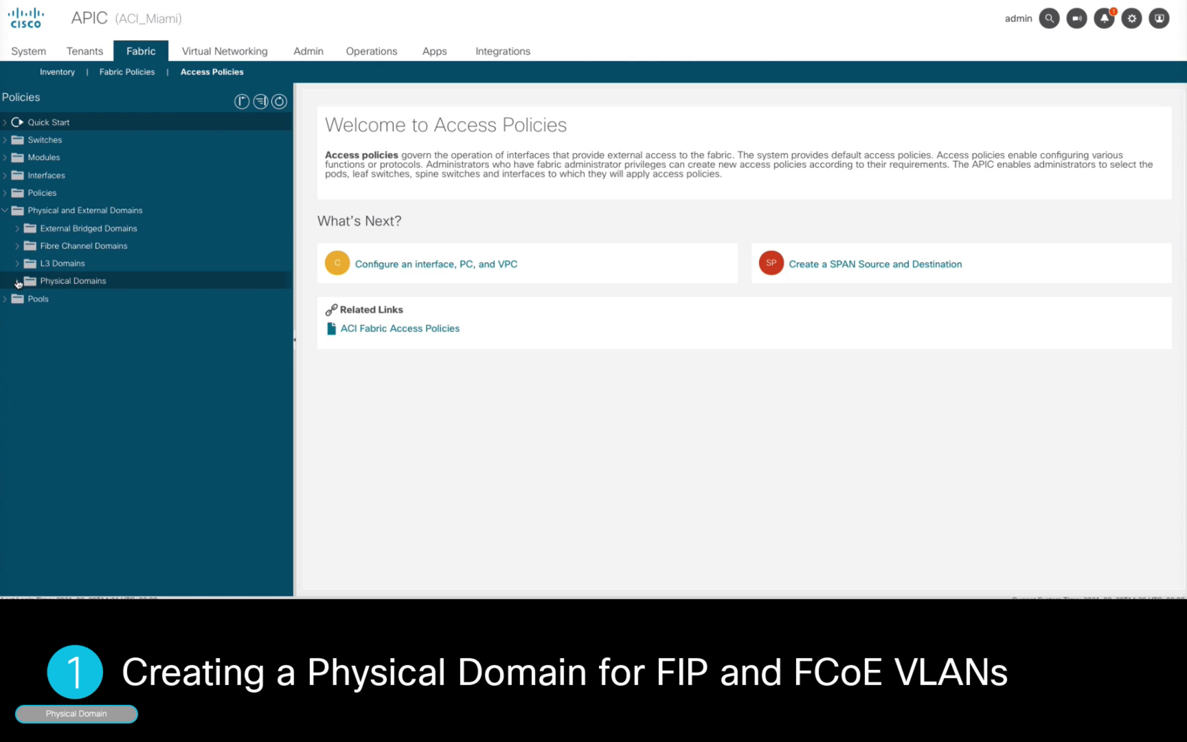
{"action": "left_click", "coordinate": [16, 281]}
{"action": "right_click", "coordinate": [117, 286]}
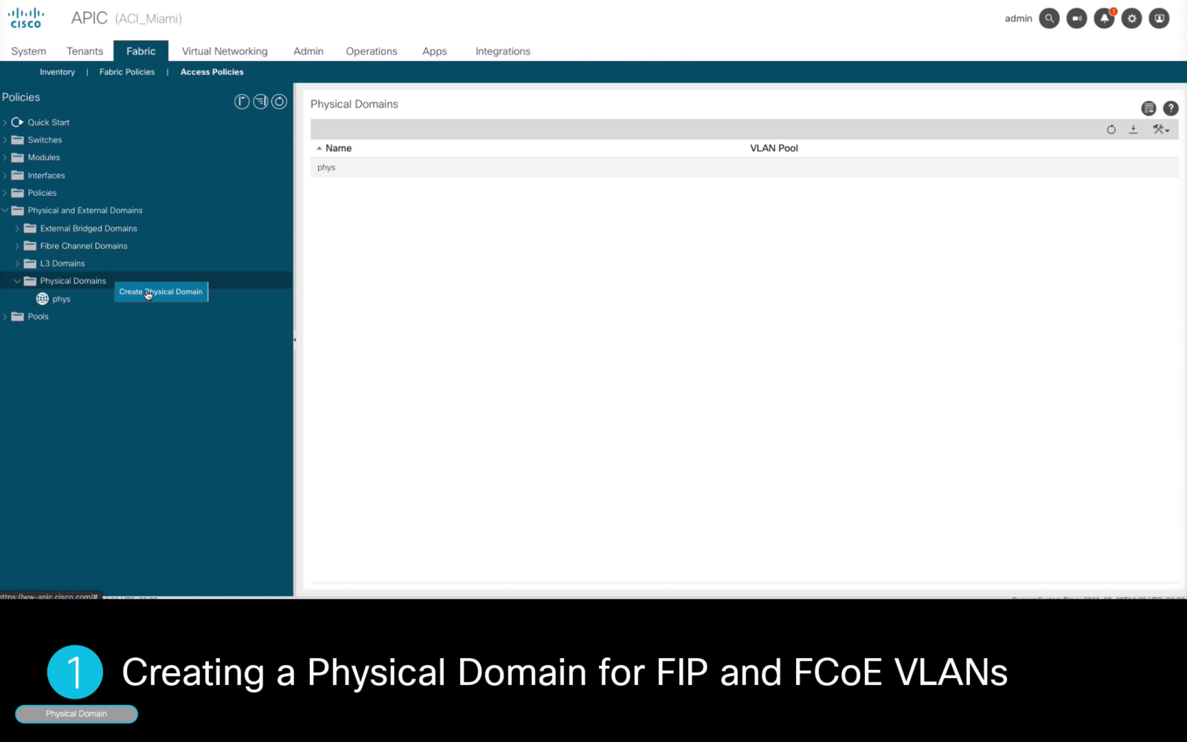
{"action": "left_click", "coordinate": [148, 291]}
{"action": "type", "text": "FCoE_FIP"}
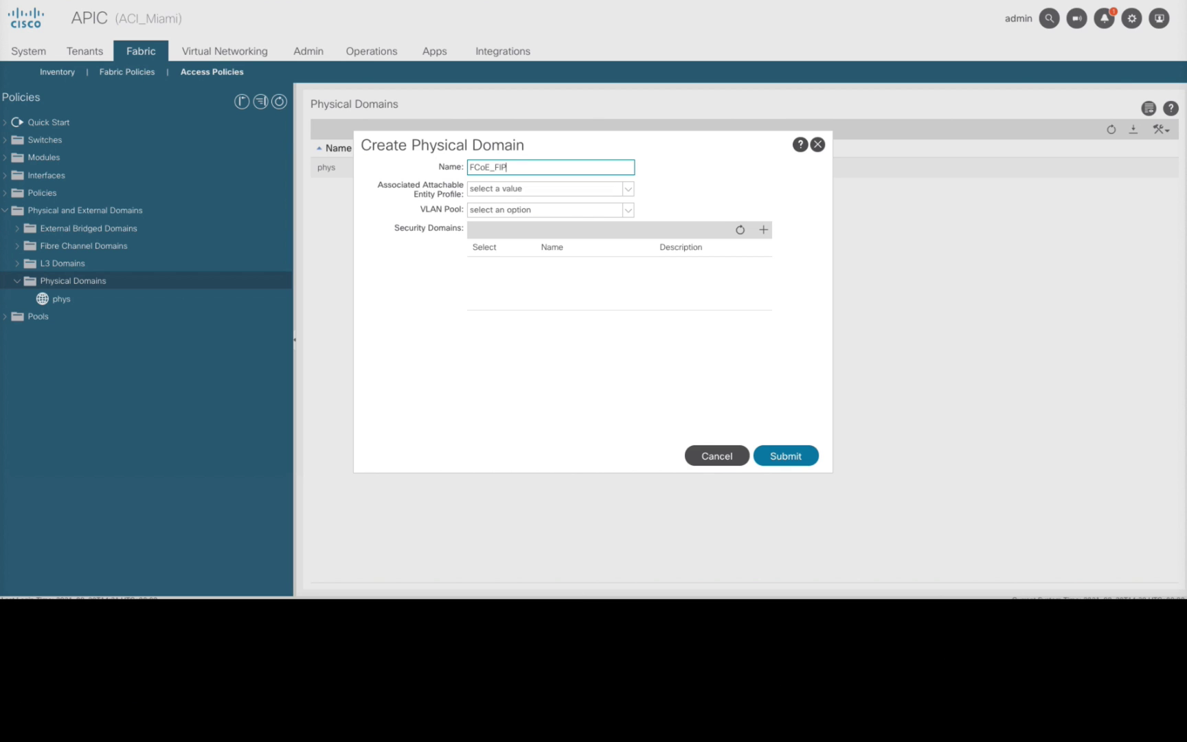
Create a new VLAN pool FCoE_FIP_Pool with static allocation
{"action": "left_click", "coordinate": [628, 210]}
{"action": "left_click", "coordinate": [628, 211]}
{"action": "left_click", "coordinate": [618, 307]}
{"action": "type", "text": "FCoE_FIP_Pool"}
{"action": "left_click", "coordinate": [604, 240]}
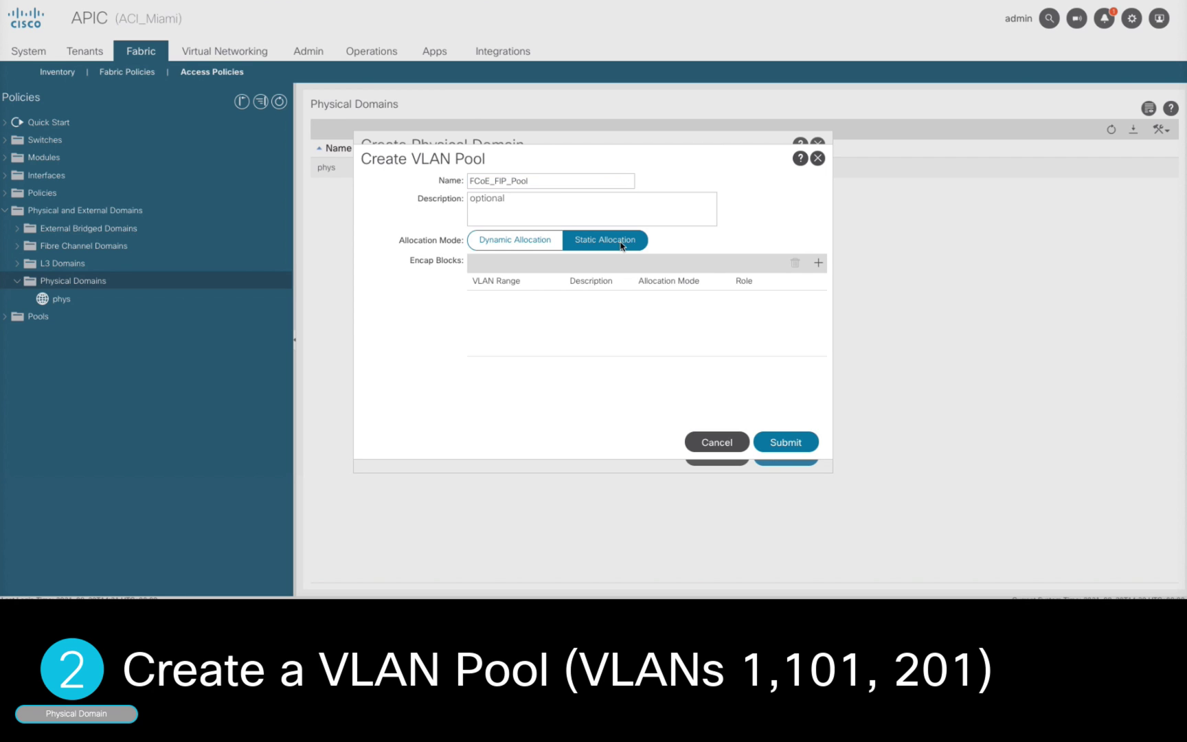
Add VLAN ranges 1, 101 and 201 to the pool, save it, and submit the domain
{"action": "left_click", "coordinate": [818, 264]}
{"action": "type", "text": "1"}
{"action": "key", "text": "Tab"}
{"action": "type", "text": "1"}
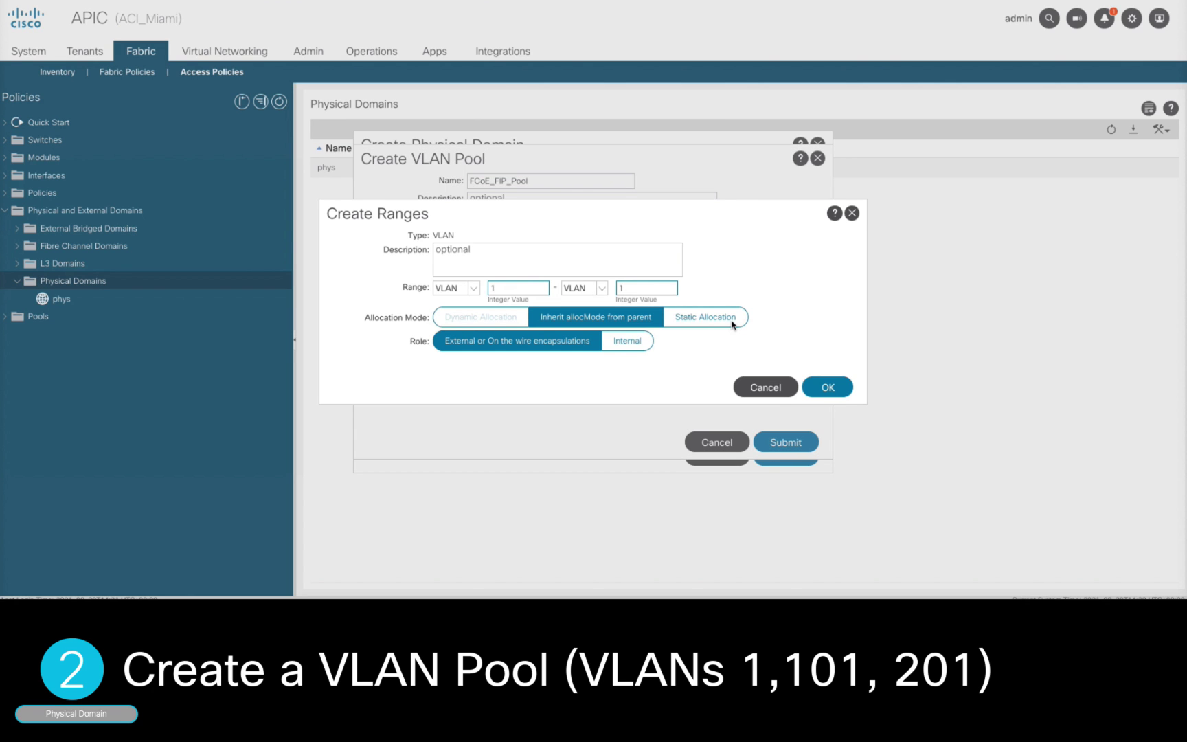
{"action": "left_click", "coordinate": [838, 389]}
{"action": "left_click", "coordinate": [818, 264]}
{"action": "type", "text": "101"}
{"action": "left_click", "coordinate": [639, 288]}
{"action": "type", "text": "101"}
{"action": "left_click", "coordinate": [828, 387]}
{"action": "left_click", "coordinate": [818, 262]}
{"action": "type", "text": "201"}
{"action": "key", "text": "Tab"}
{"action": "type", "text": "201"}
{"action": "left_click", "coordinate": [843, 387]}
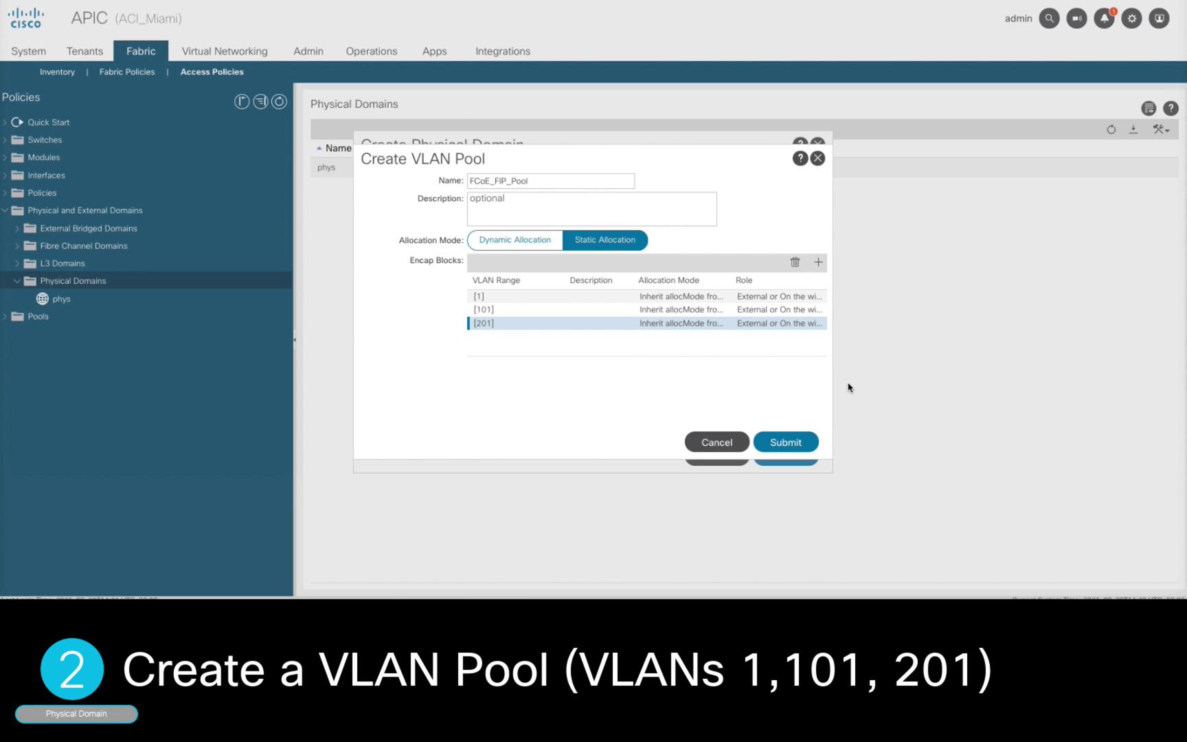
{"action": "left_click", "coordinate": [811, 445]}
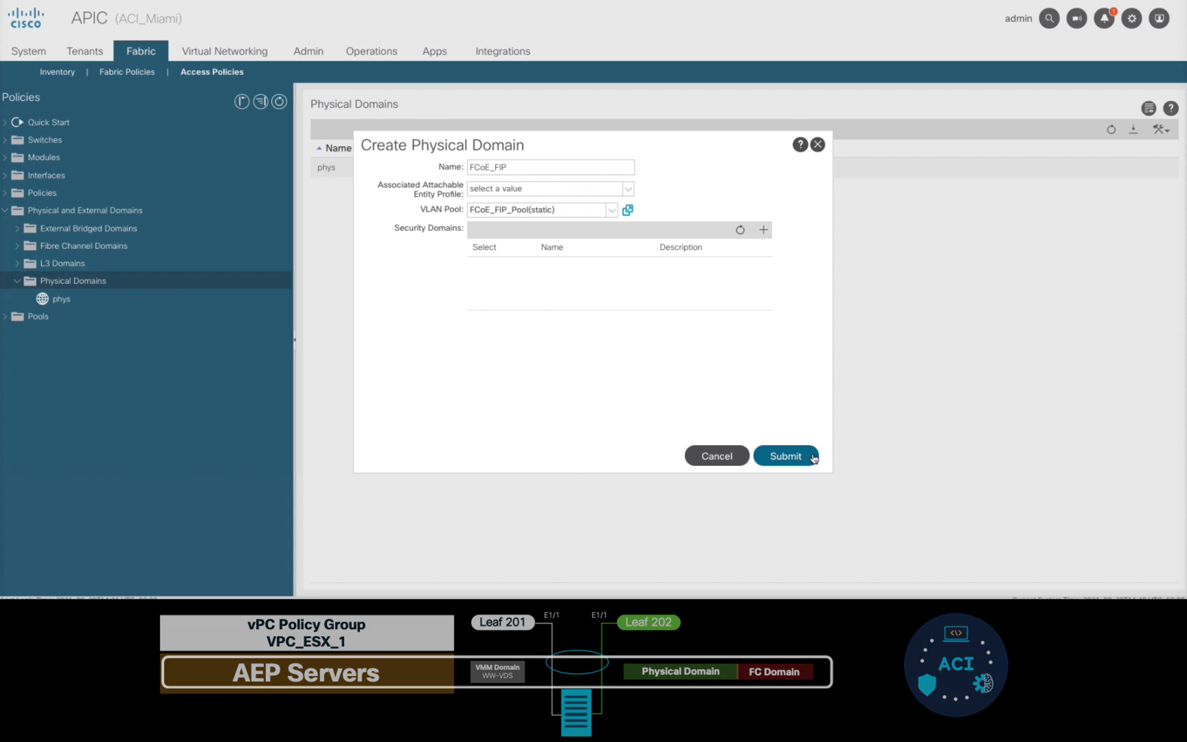
{"action": "left_click", "coordinate": [813, 457]}
Assign VLAN pool FCoE_FIP_Pool to the SAN Fibre Channel domain
{"action": "left_click", "coordinate": [17, 245]}
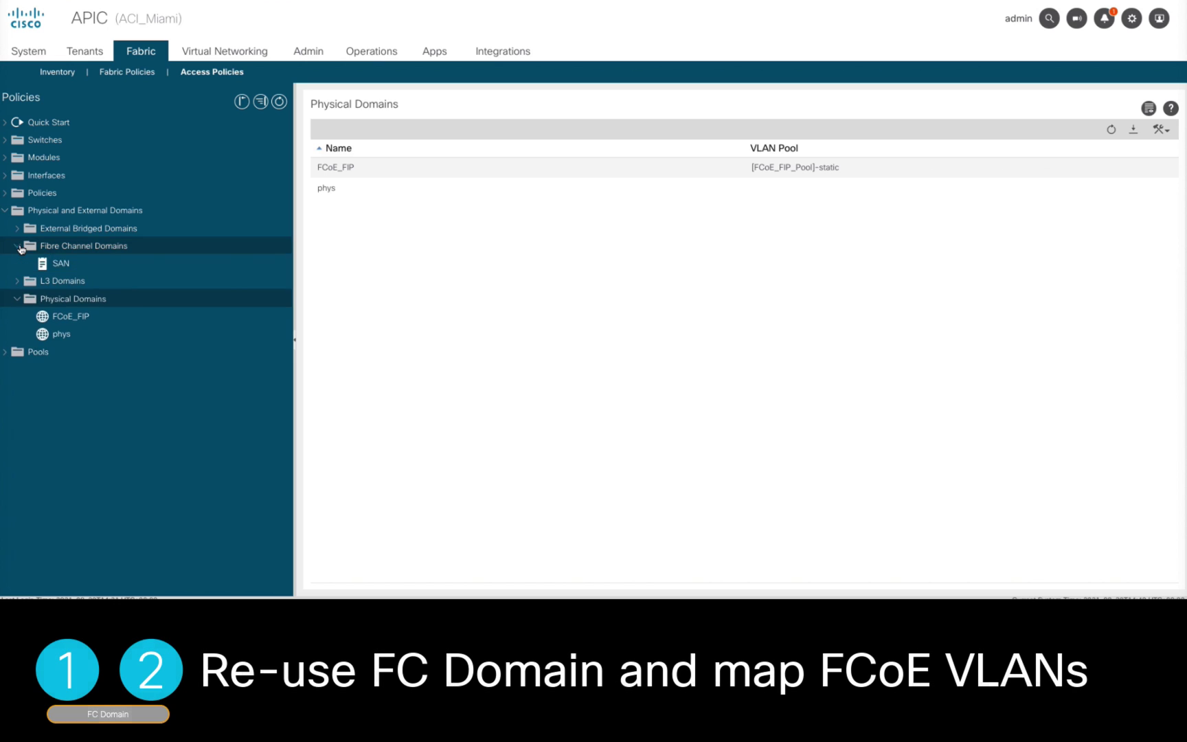
{"action": "left_click", "coordinate": [103, 267]}
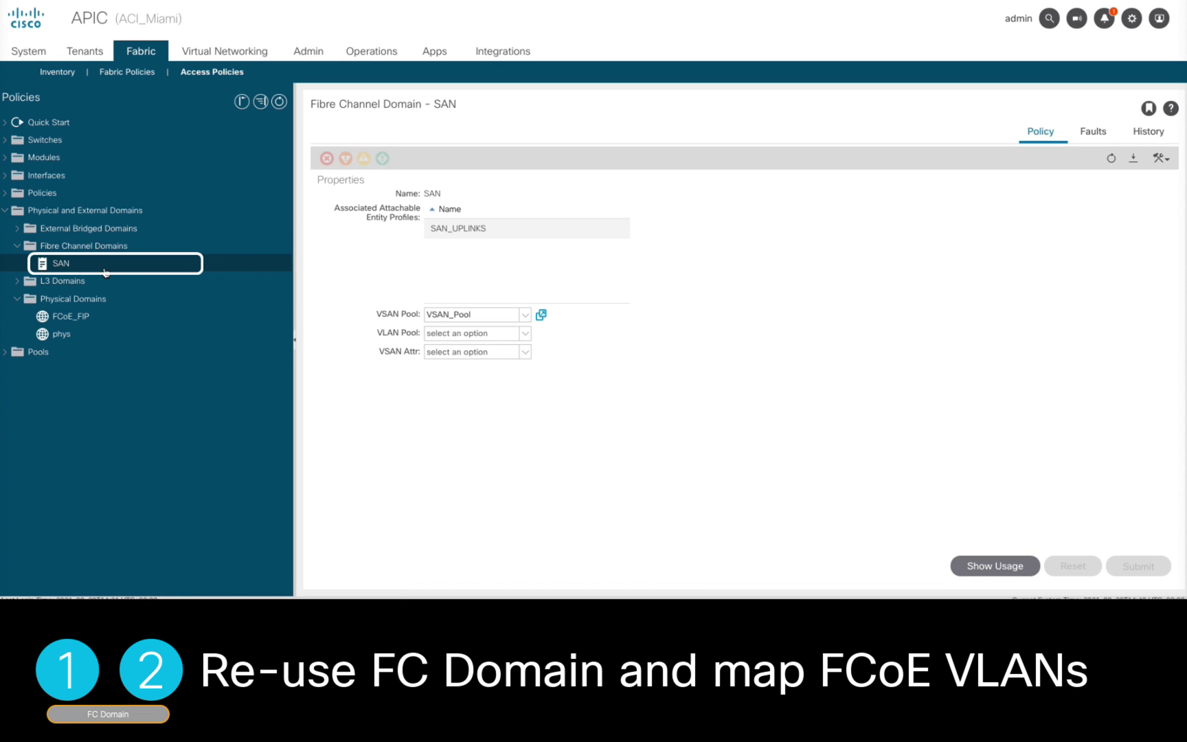
{"action": "left_click", "coordinate": [528, 334]}
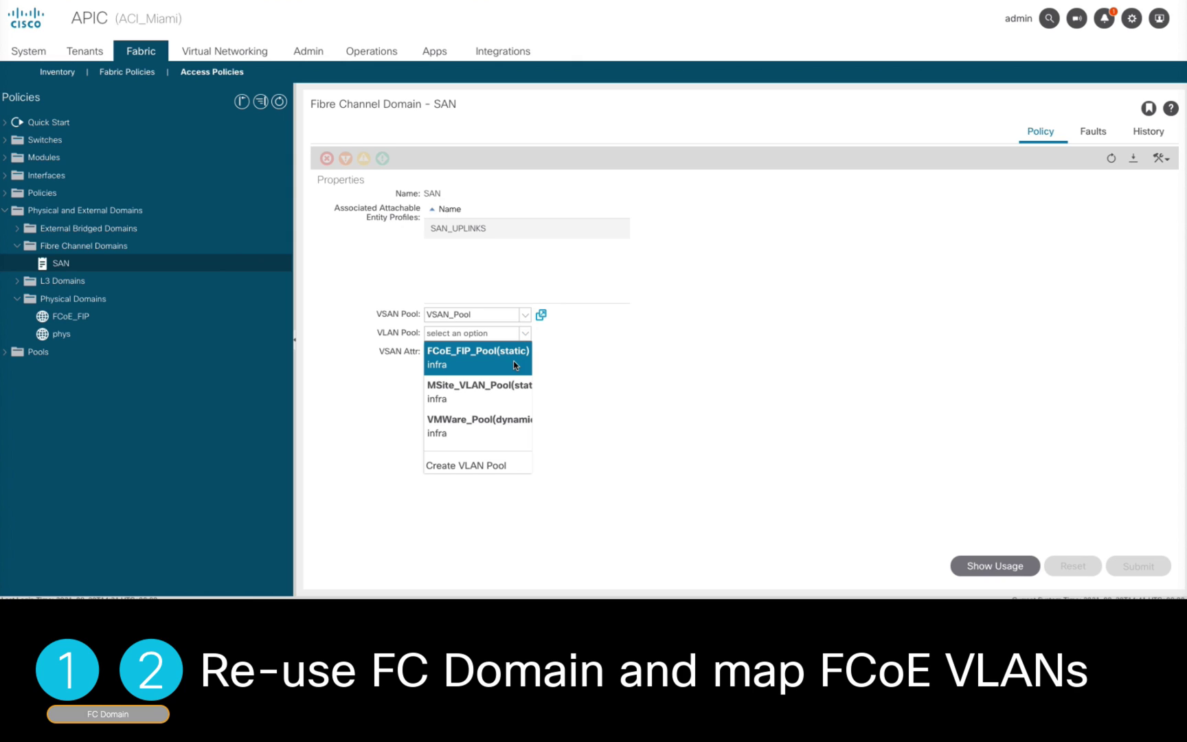
{"action": "left_click", "coordinate": [515, 364]}
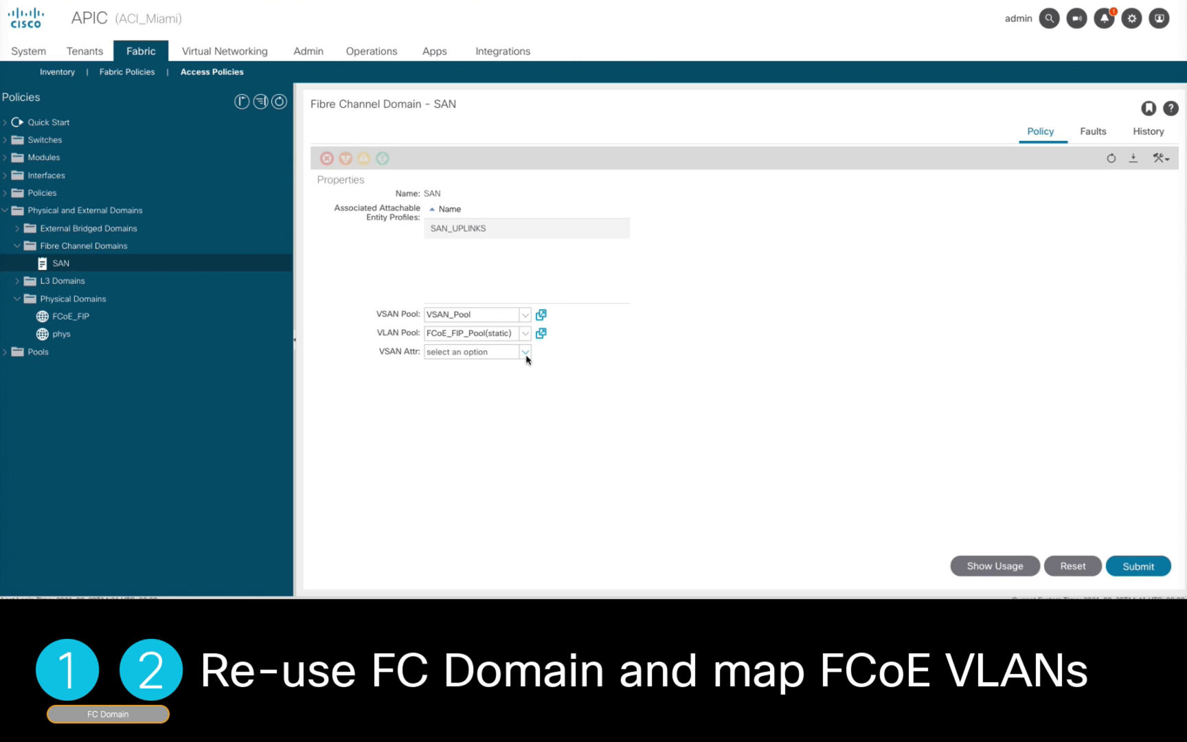
Create VSAN attributes FCoE_FC_Mapping mapping vlan-101 to vsan-101 and vlan-201 to vsan-201
{"action": "left_click", "coordinate": [526, 352]}
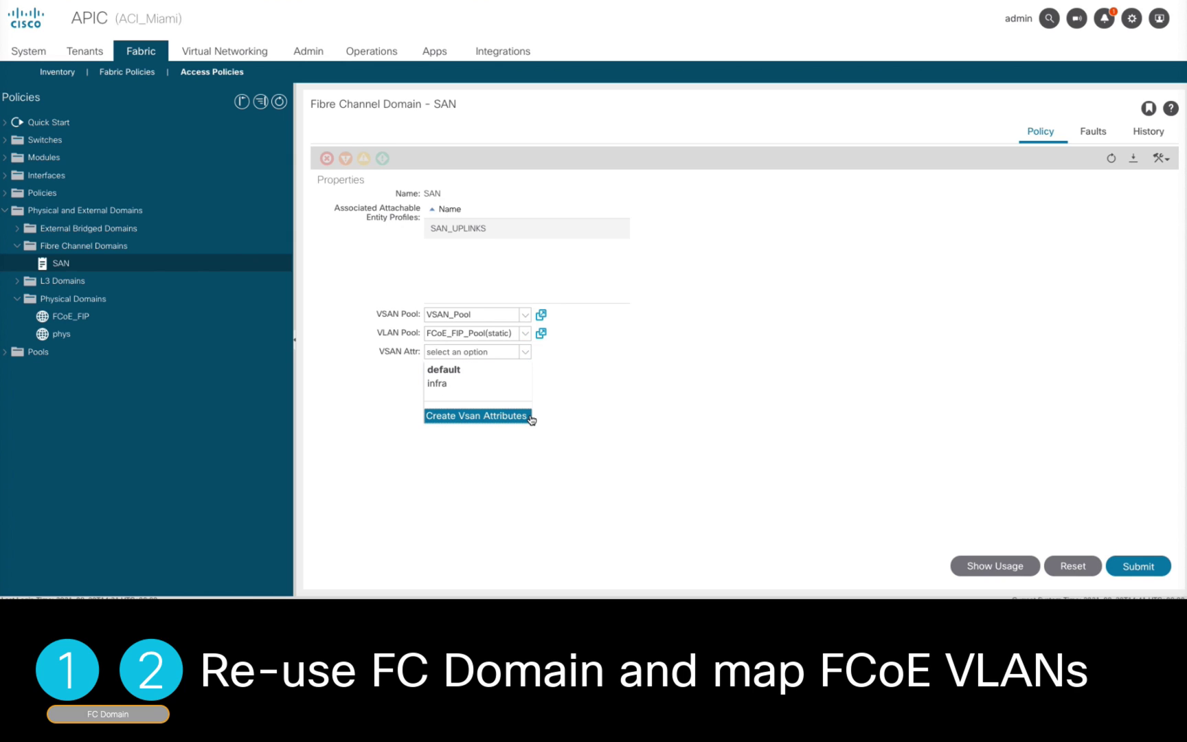
{"action": "left_click", "coordinate": [530, 417]}
{"action": "type", "text": "FCoE_FC_Mapping"}
{"action": "left_click", "coordinate": [819, 242]}
{"action": "type", "text": "101"}
{"action": "left_click", "coordinate": [582, 258]}
{"action": "type", "text": "101"}
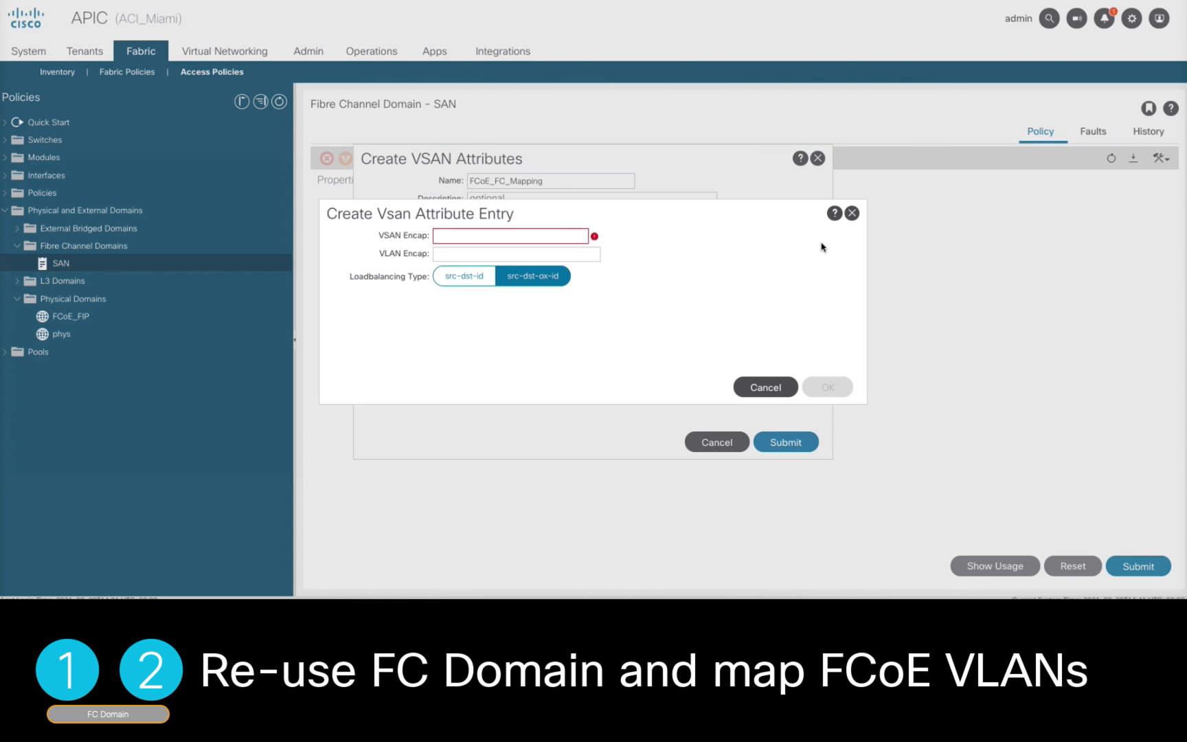
{"action": "type", "text": "201"}
{"action": "key", "text": "Tab"}
{"action": "type", "text": "201"}
{"action": "left_click", "coordinate": [828, 387]}
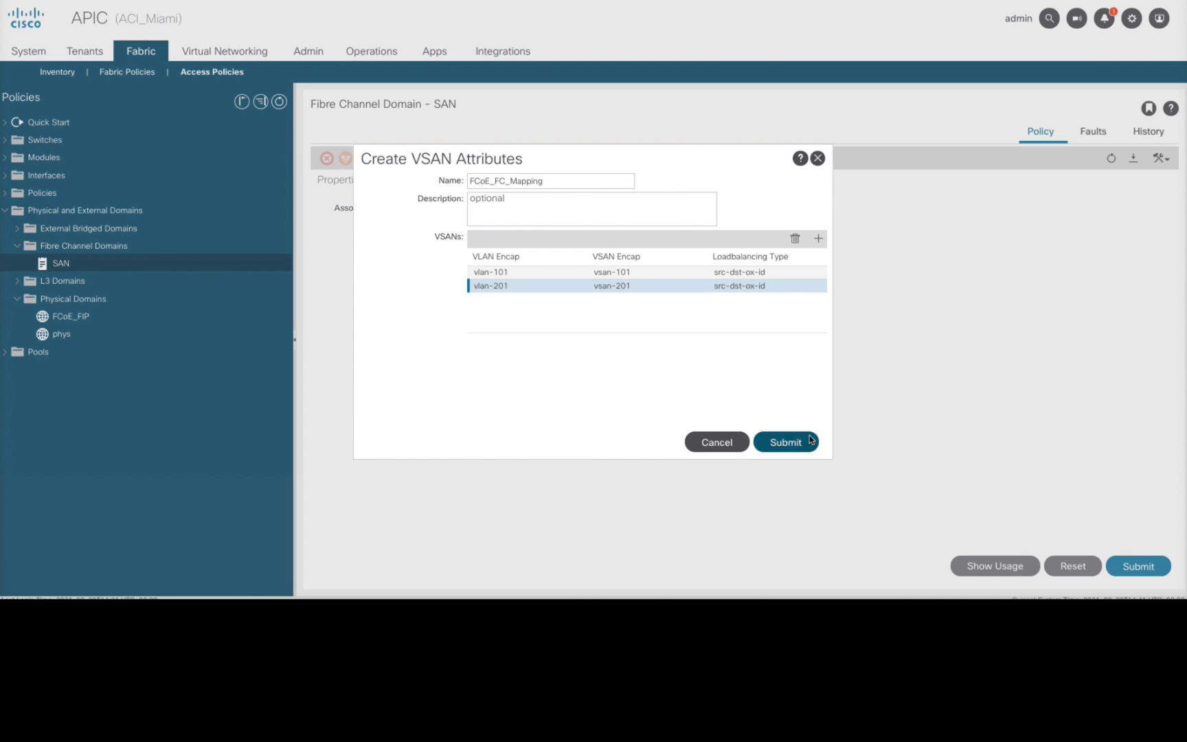
Save FCoE_FC_Mapping and submit the SAN domain changes, acknowledging the usage warning
{"action": "left_click", "coordinate": [811, 440]}
{"action": "left_click", "coordinate": [1138, 566]}
{"action": "left_click", "coordinate": [852, 445]}
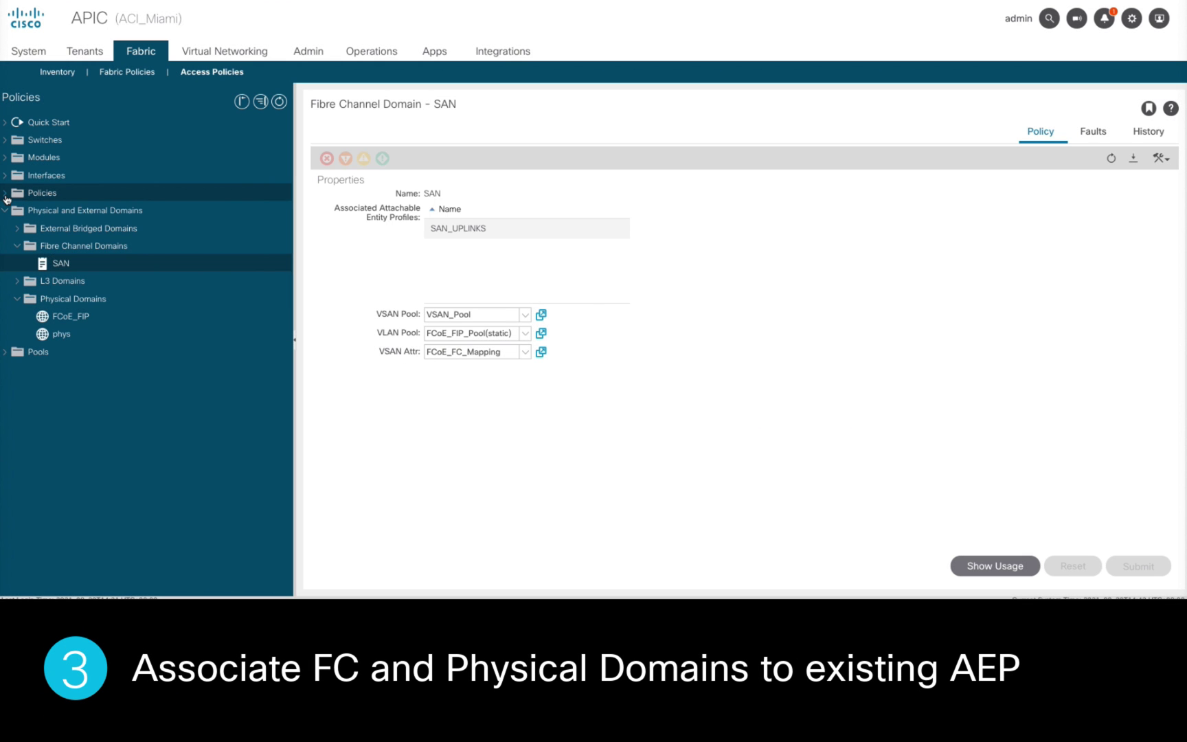
Open the SERVERS attachable access entity profile and add the SAN (FC) domain
{"action": "left_click", "coordinate": [5, 193]}
{"action": "left_click", "coordinate": [17, 245]}
{"action": "left_click", "coordinate": [29, 299]}
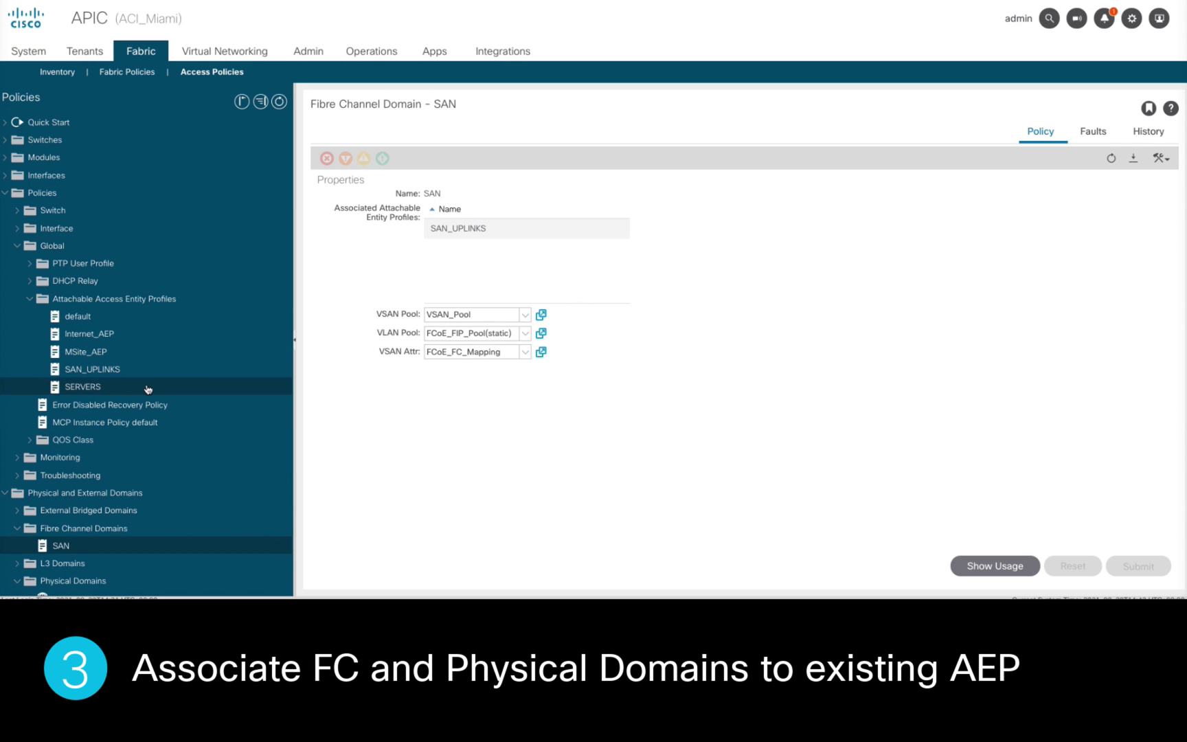
{"action": "left_click", "coordinate": [147, 388]}
{"action": "left_click", "coordinate": [1155, 261]}
{"action": "left_click", "coordinate": [822, 440]}
{"action": "left_click", "coordinate": [924, 318]}
{"action": "left_click", "coordinate": [899, 330]}
{"action": "left_click", "coordinate": [776, 344]}
Add the FCoE_FIP physical domain to the SERVERS profile
{"action": "left_click", "coordinate": [1155, 261]}
{"action": "left_click", "coordinate": [823, 442]}
{"action": "left_click", "coordinate": [922, 338]}
{"action": "left_click", "coordinate": [805, 414]}
{"action": "left_click", "coordinate": [780, 365]}
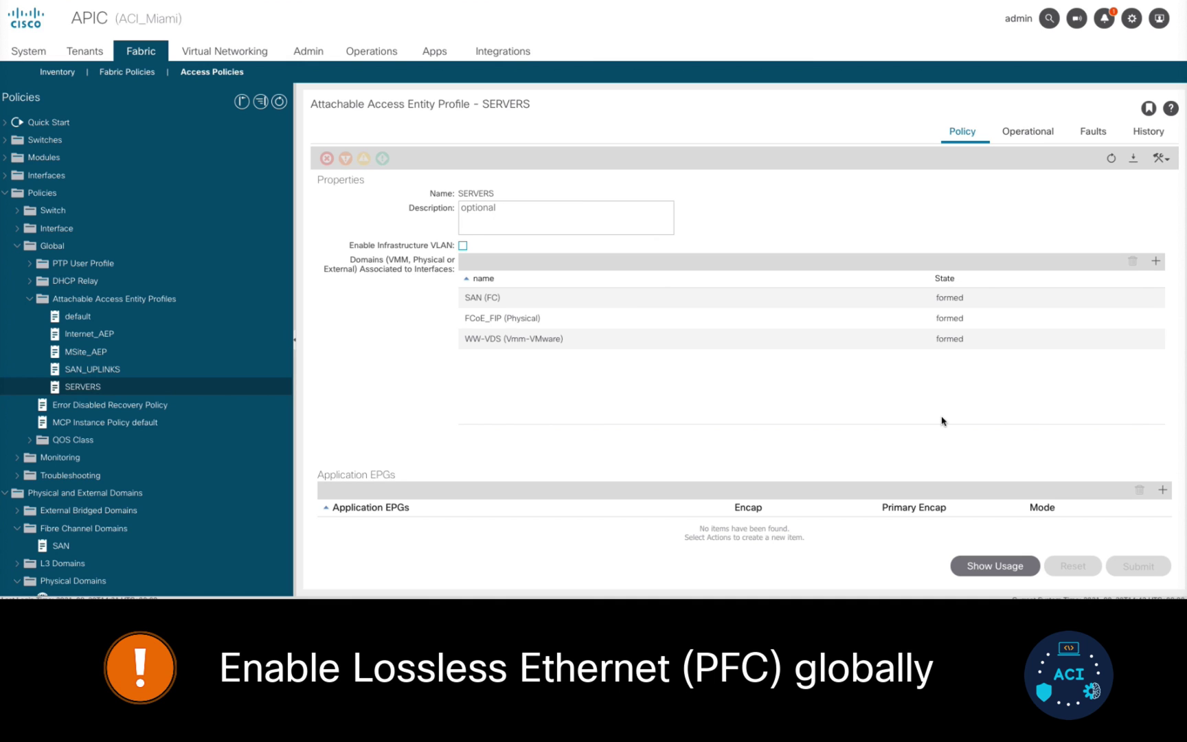
Turn on PFC Admin State for Level1, choose cos 3 as No-Drop-CoS, and submit
{"action": "left_click", "coordinate": [30, 439]}
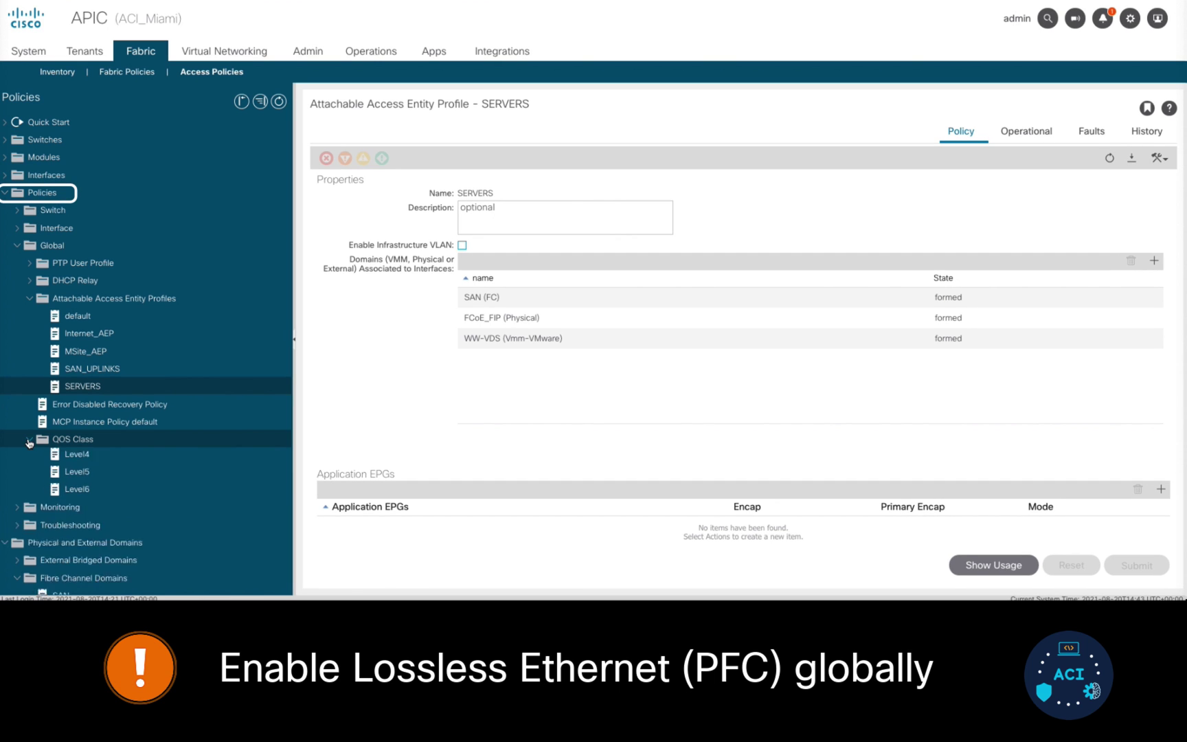
{"action": "left_click", "coordinate": [129, 457]}
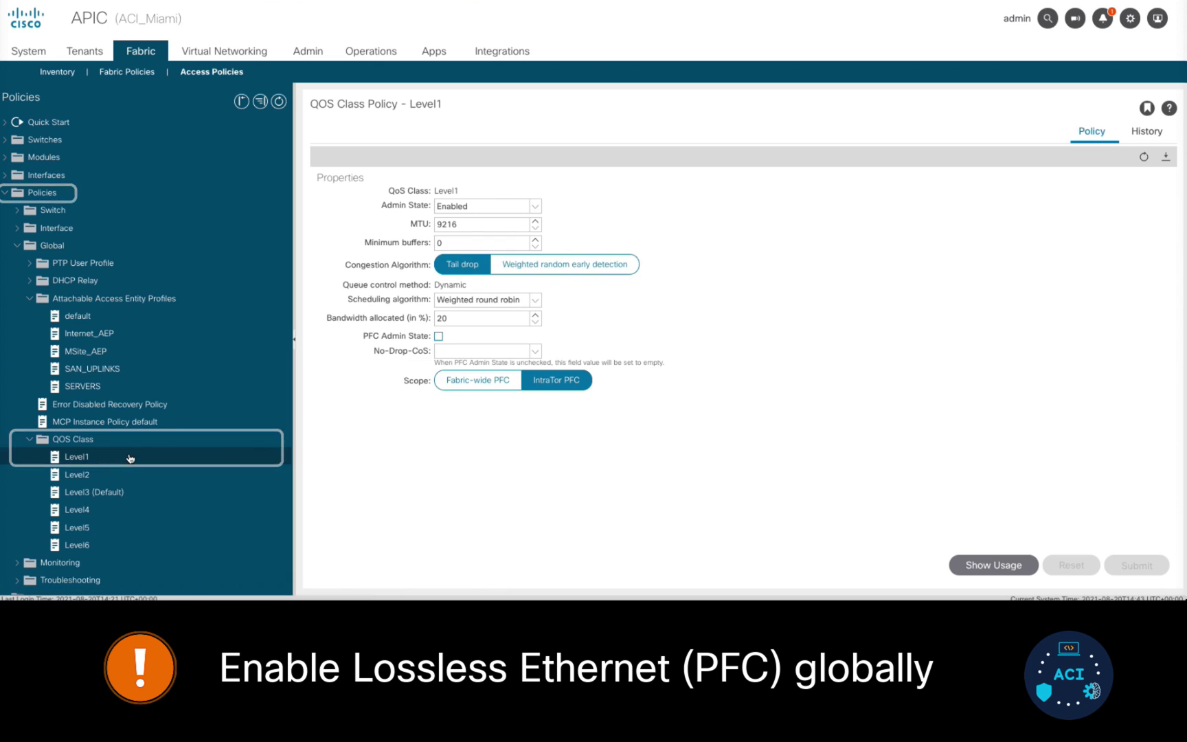
{"action": "left_click", "coordinate": [438, 336]}
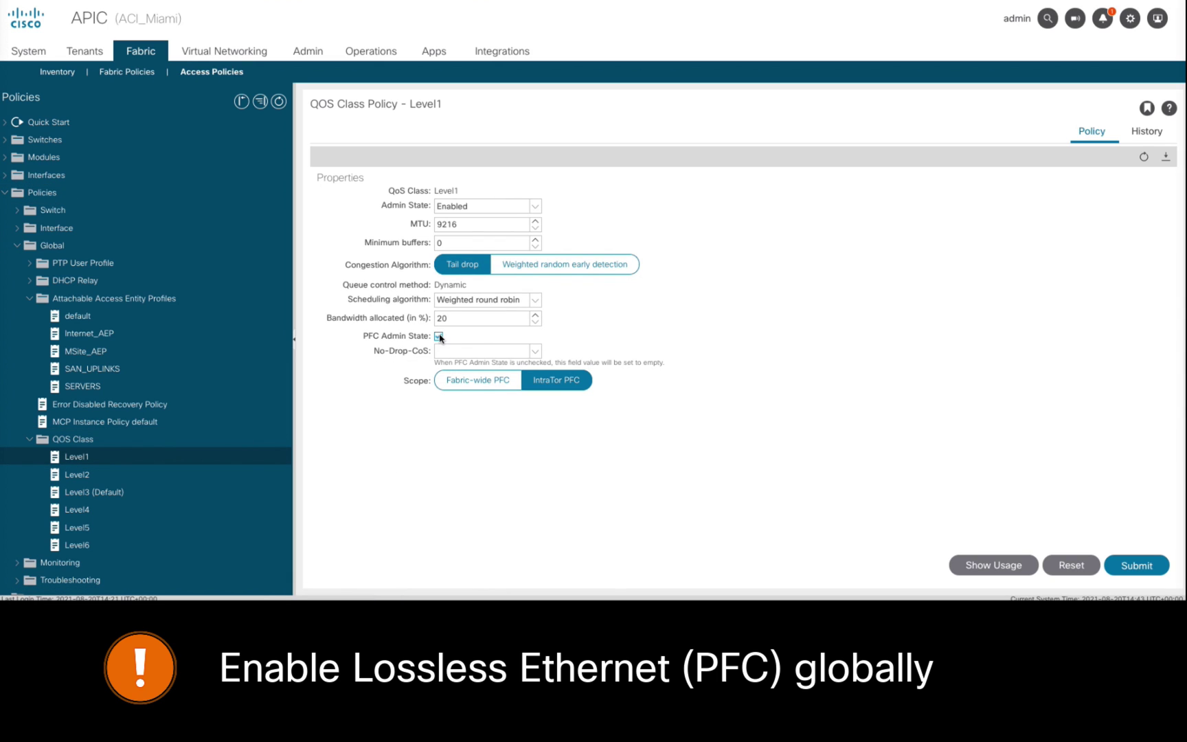
{"action": "left_click", "coordinate": [536, 351]}
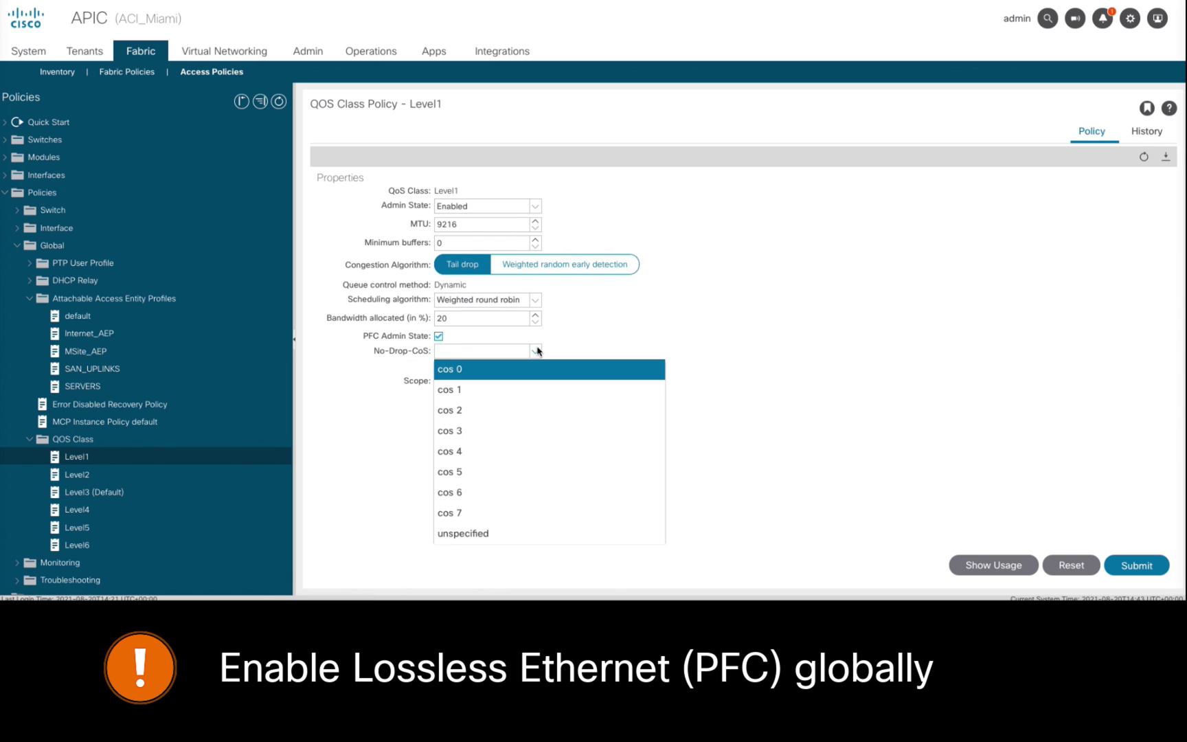
{"action": "left_click", "coordinate": [542, 431]}
{"action": "left_click", "coordinate": [1164, 565]}
{"action": "left_click", "coordinate": [851, 443]}
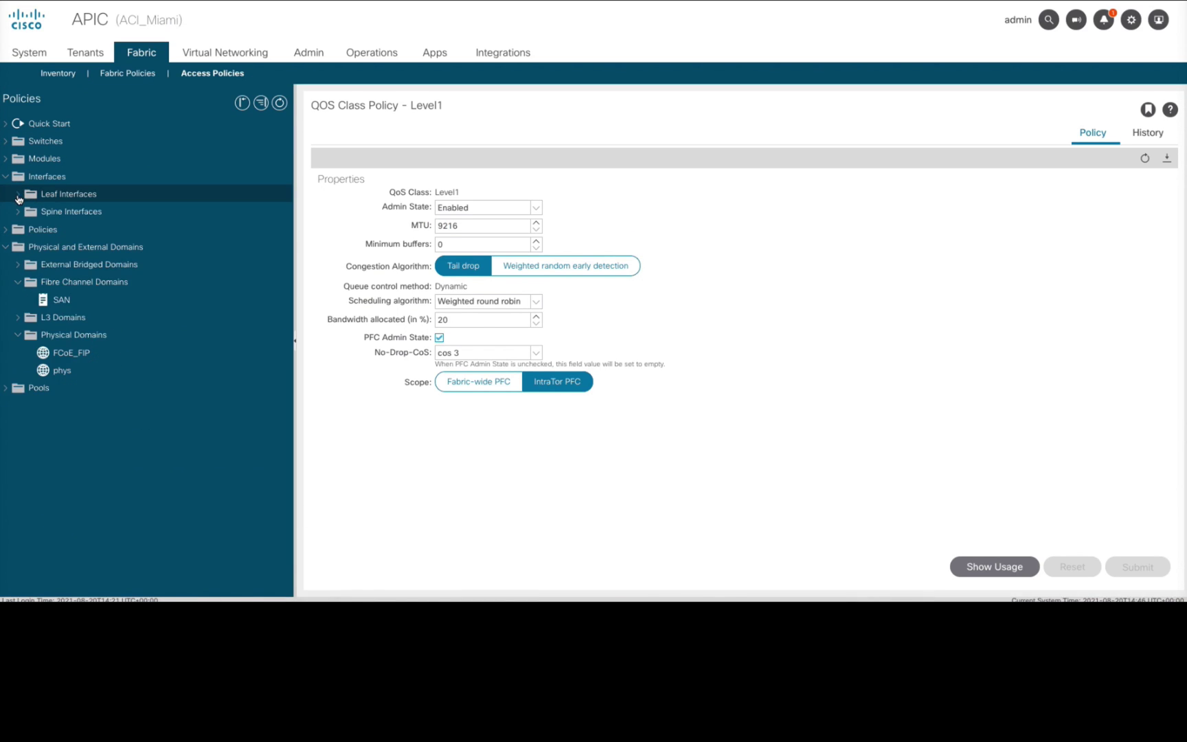
Open VPC policy group VPC_ESX1 and give it a new Fibre Channel interface policy F_Port
{"action": "left_click", "coordinate": [30, 229]}
{"action": "left_click", "coordinate": [41, 282]}
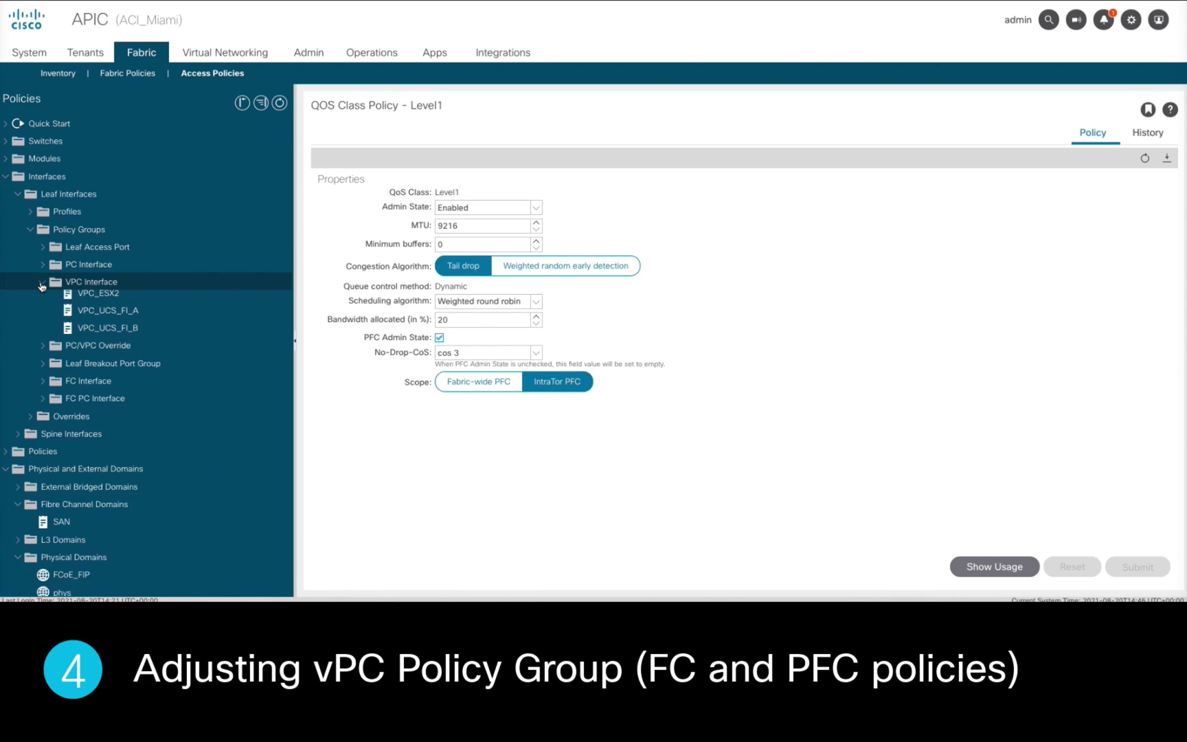
{"action": "left_click", "coordinate": [110, 301]}
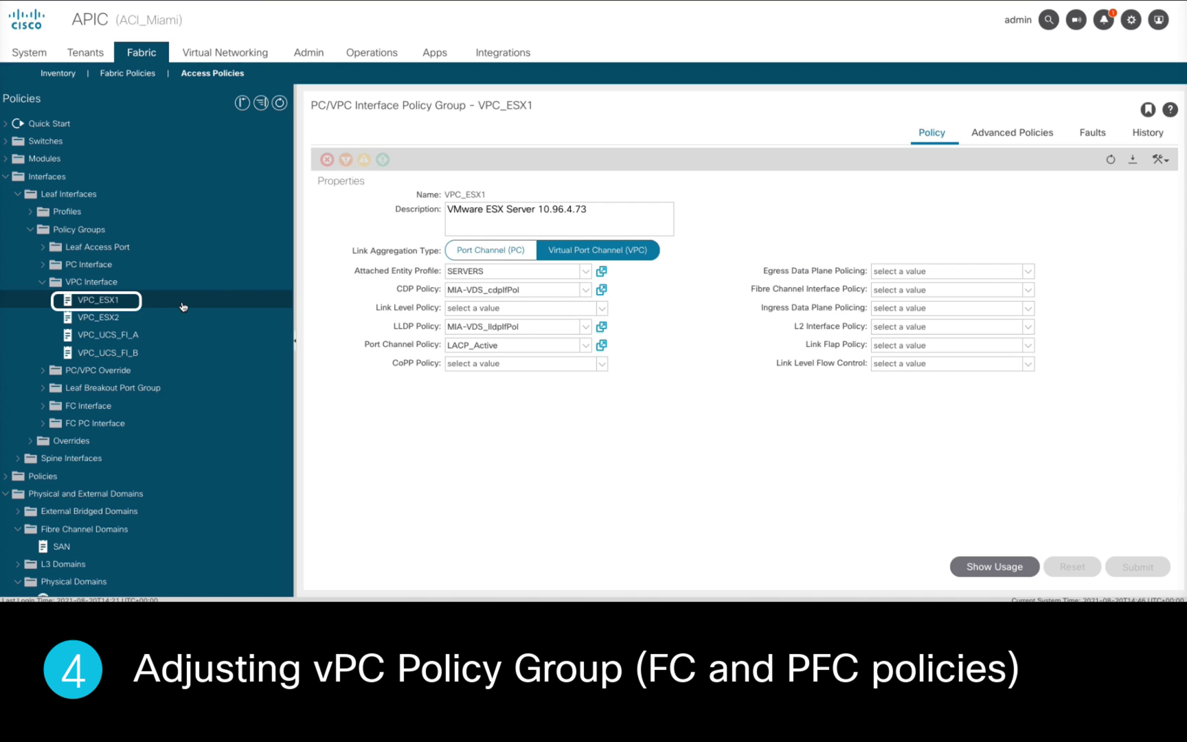
{"action": "left_click", "coordinate": [1029, 290]}
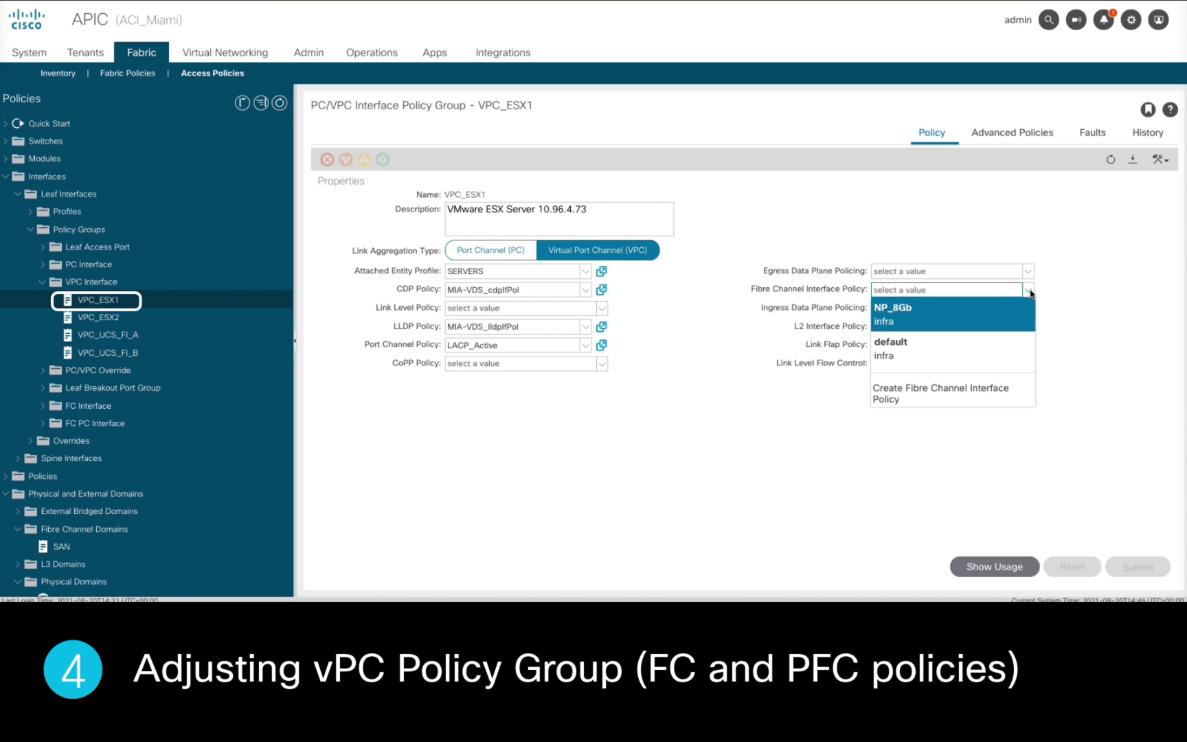
{"action": "left_click", "coordinate": [940, 393]}
{"action": "type", "text": "F_"}
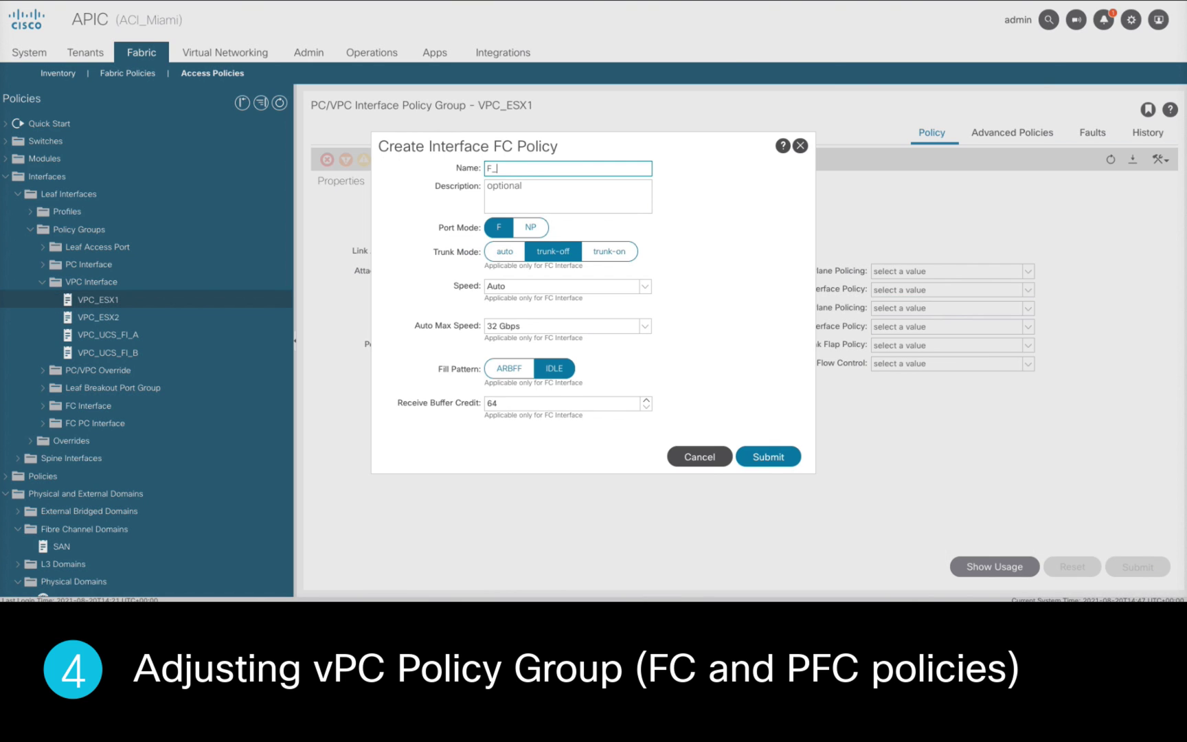
{"action": "type", "text": "Port"}
{"action": "left_click", "coordinate": [787, 458]}
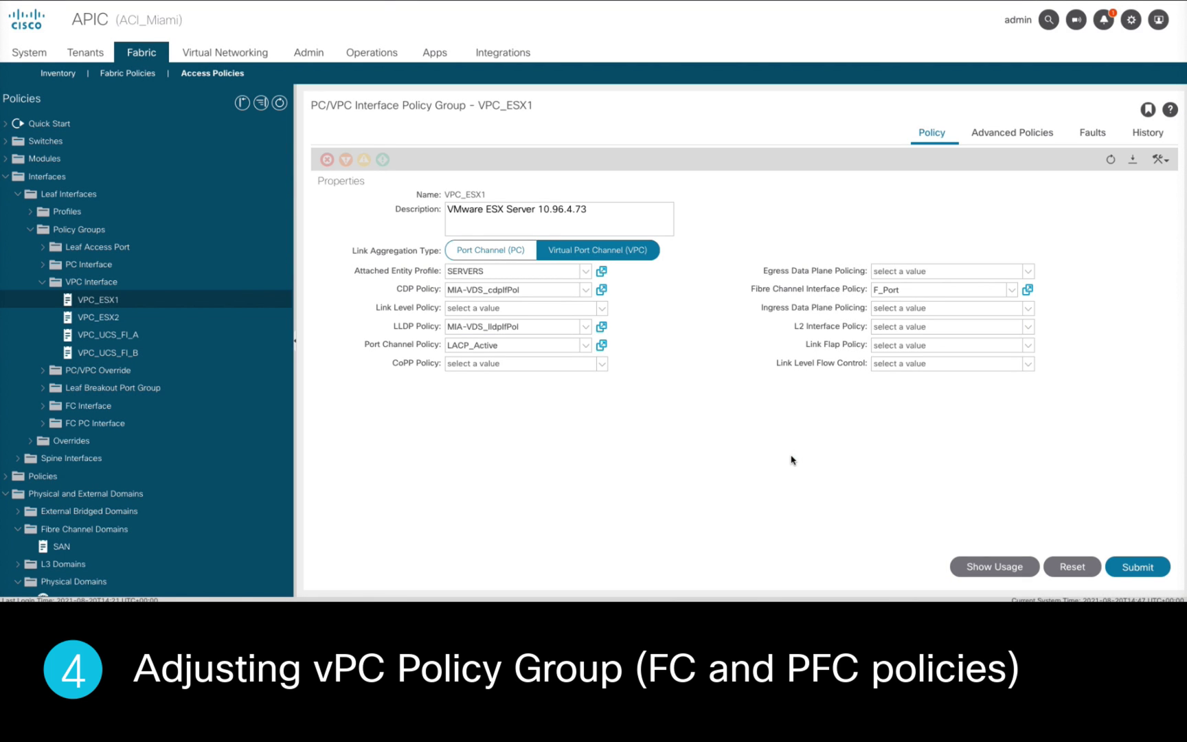
Add link level flow control policy PFC_On with receive and send on, and submit VPC_ESX1
{"action": "left_click", "coordinate": [1029, 365]}
{"action": "left_click", "coordinate": [997, 430]}
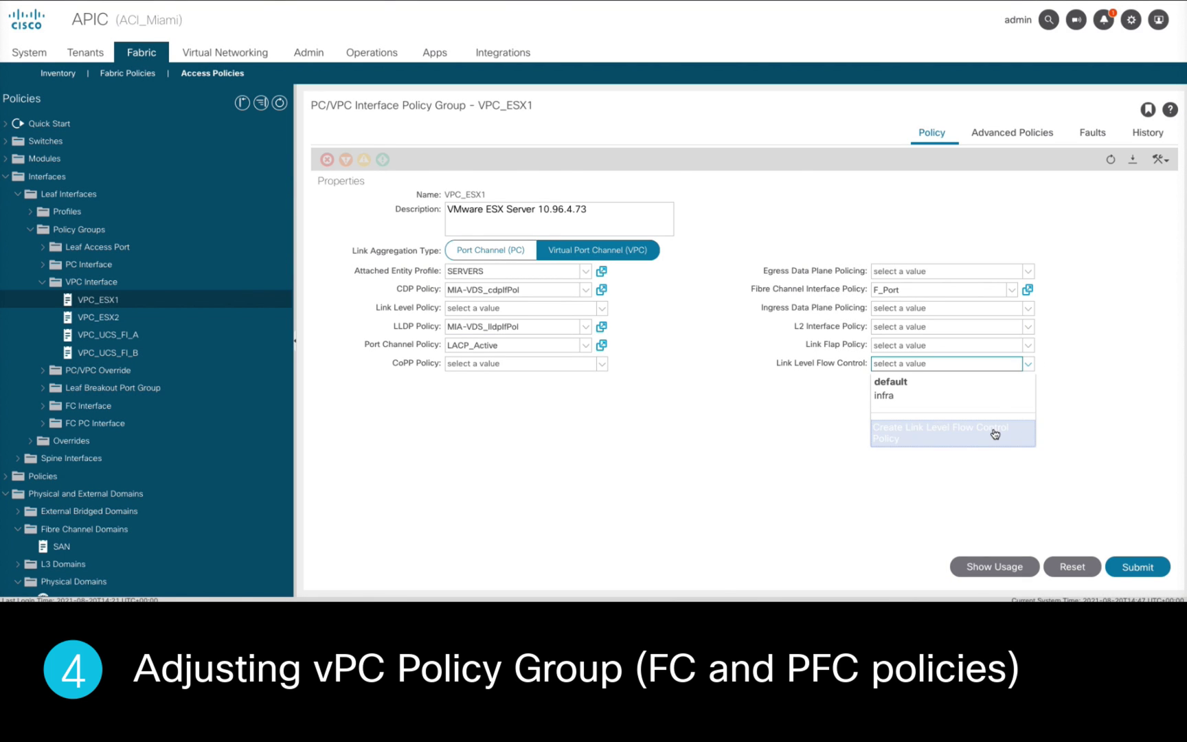
{"action": "type", "text": "PFC_On"}
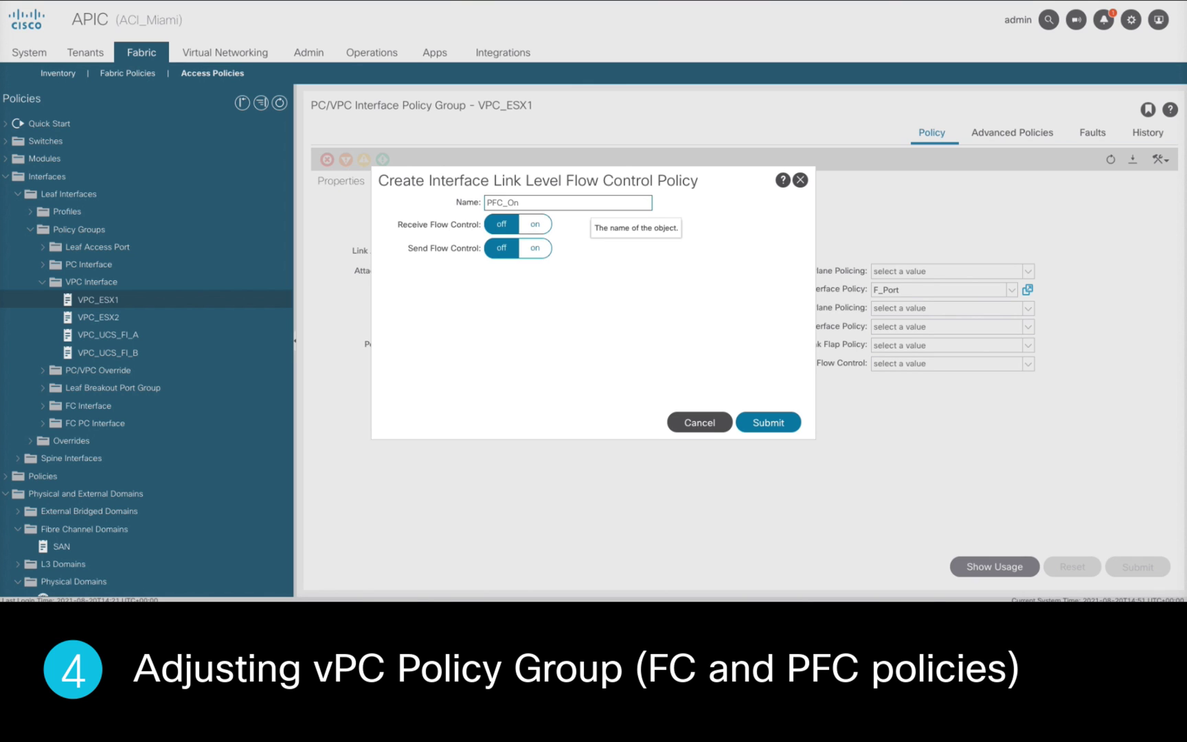
{"action": "left_click", "coordinate": [535, 224]}
{"action": "left_click", "coordinate": [535, 247]}
{"action": "left_click", "coordinate": [795, 426]}
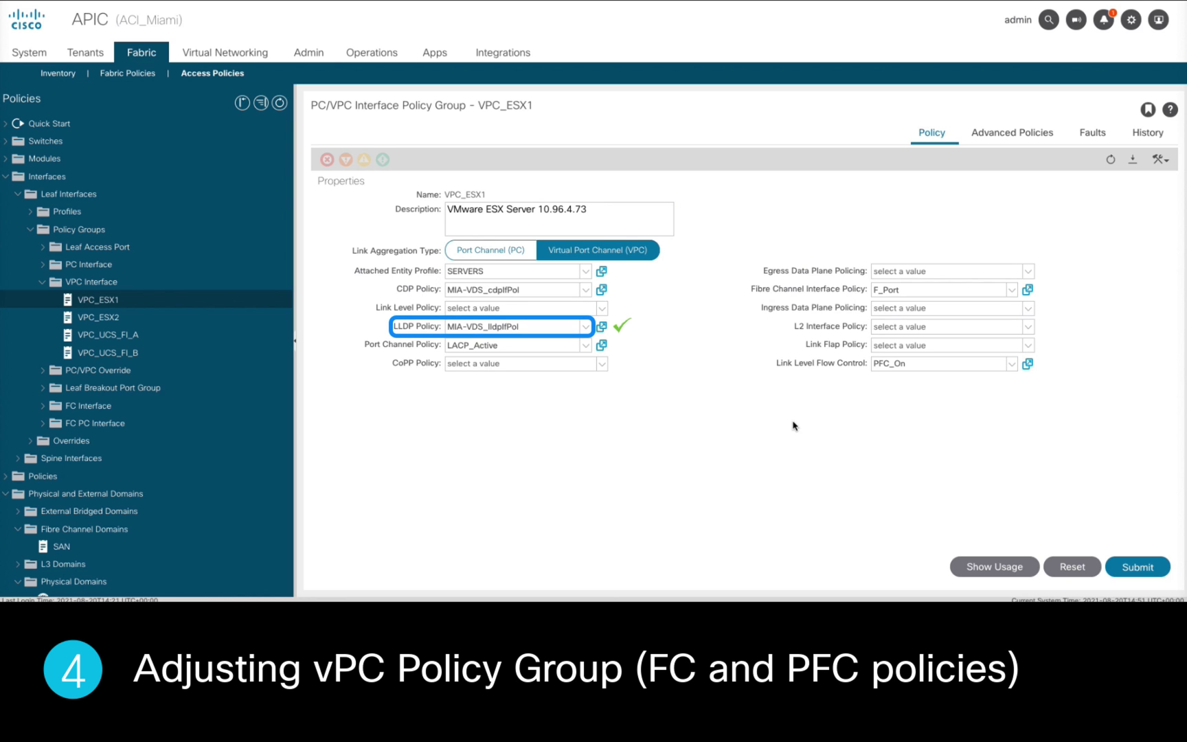
{"action": "left_click", "coordinate": [1160, 567]}
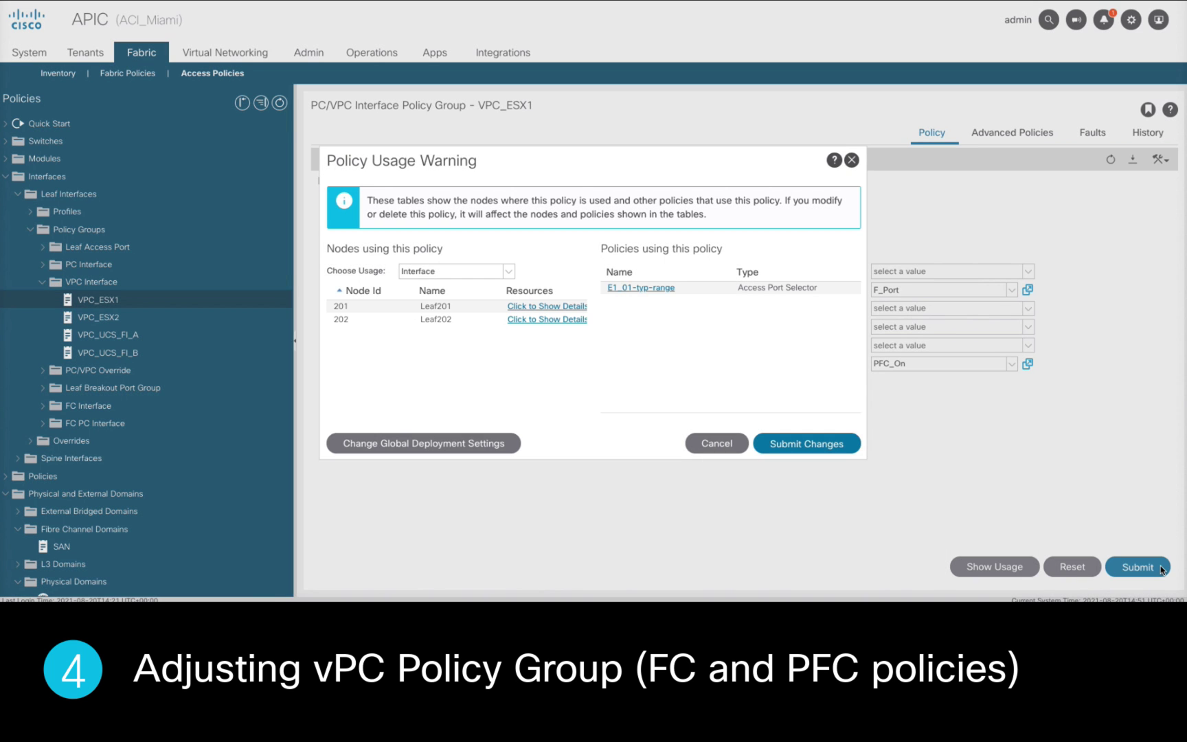
{"action": "left_click", "coordinate": [846, 450]}
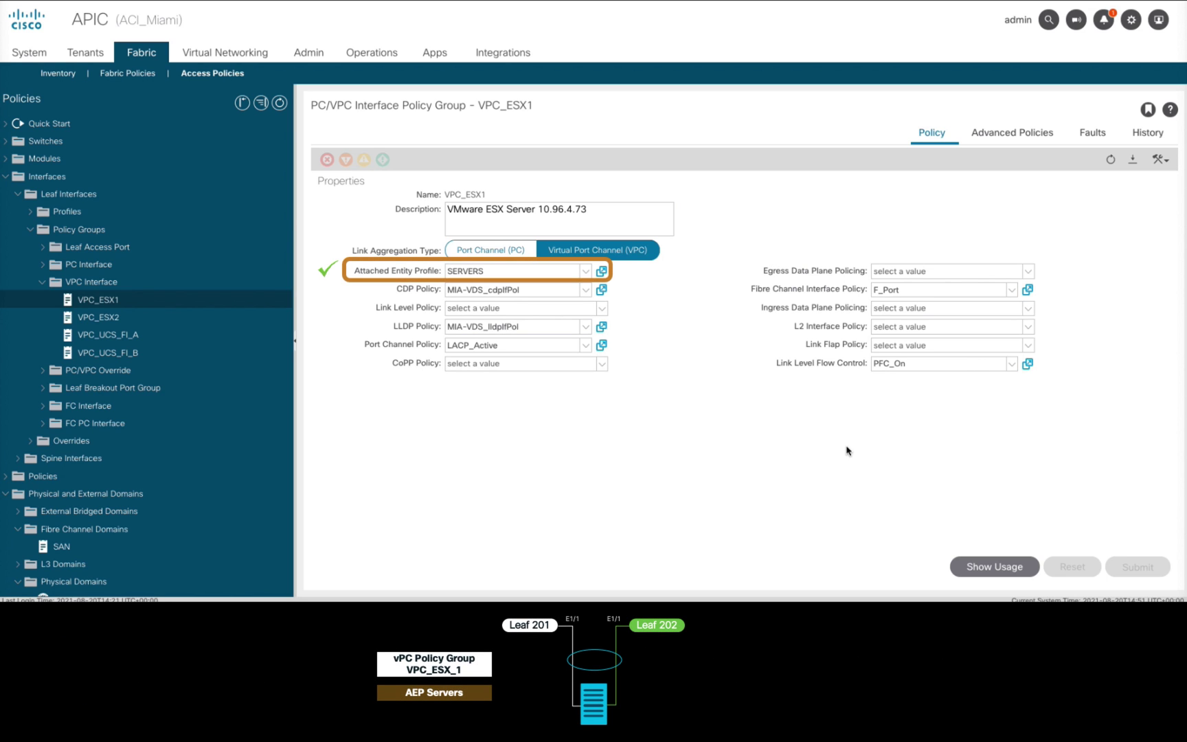
Open the Leaf201_202_SP leaf switch profile
{"action": "left_click", "coordinate": [66, 213]}
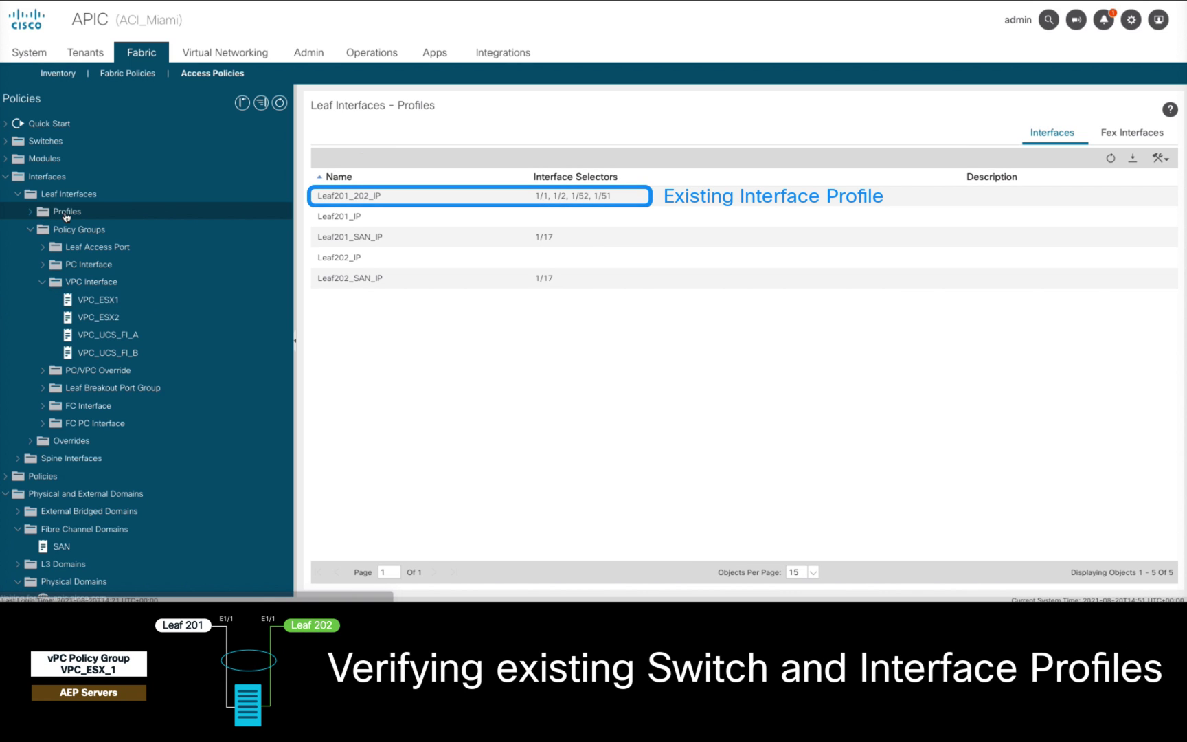
{"action": "left_click", "coordinate": [46, 141]}
{"action": "left_click", "coordinate": [66, 176]}
{"action": "left_click", "coordinate": [98, 194]}
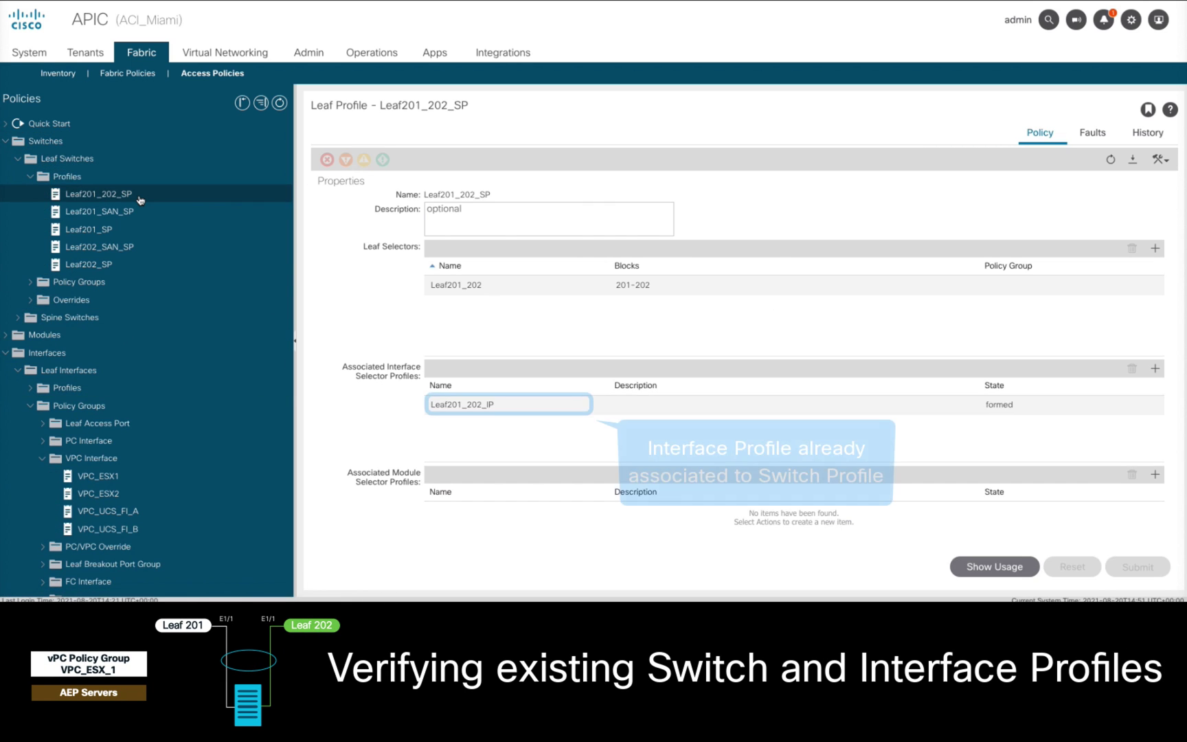